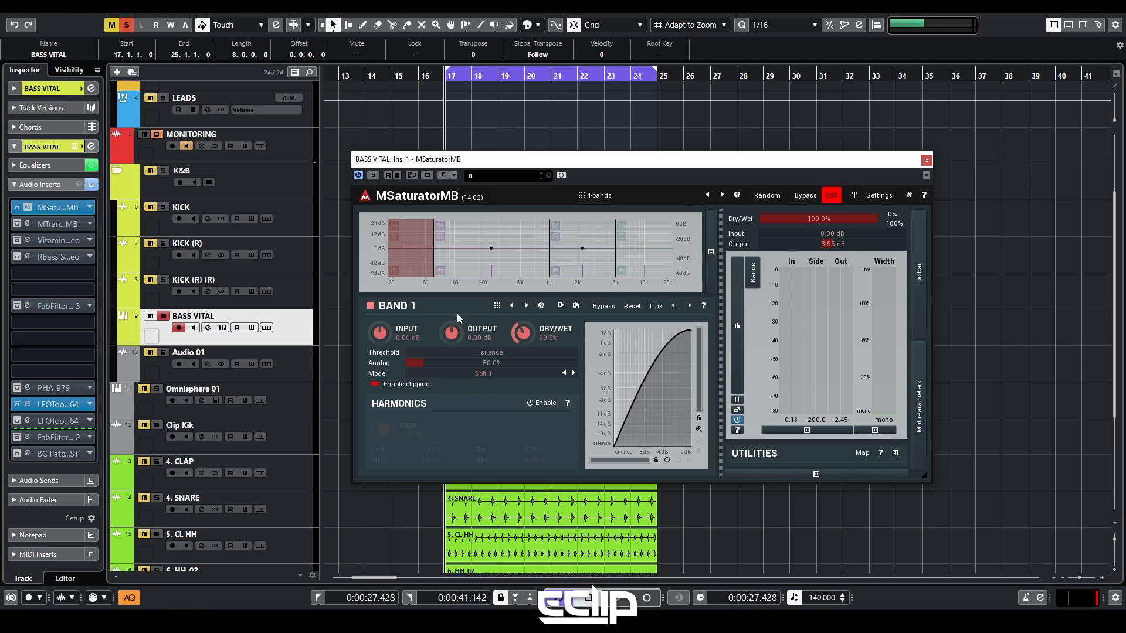
Review the saturation settings of bands 2, 3, 4 and 1 in MSaturatorMB on the BASS VITAL track.
mouse_move(434, 252)
left_click(468, 234)
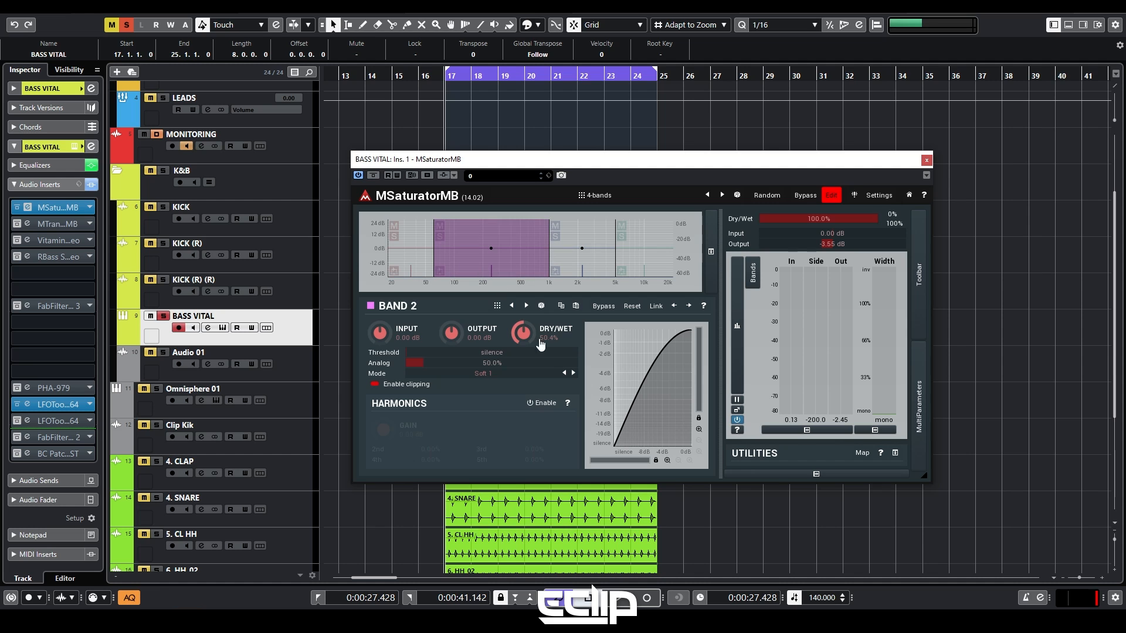
left_click(578, 238)
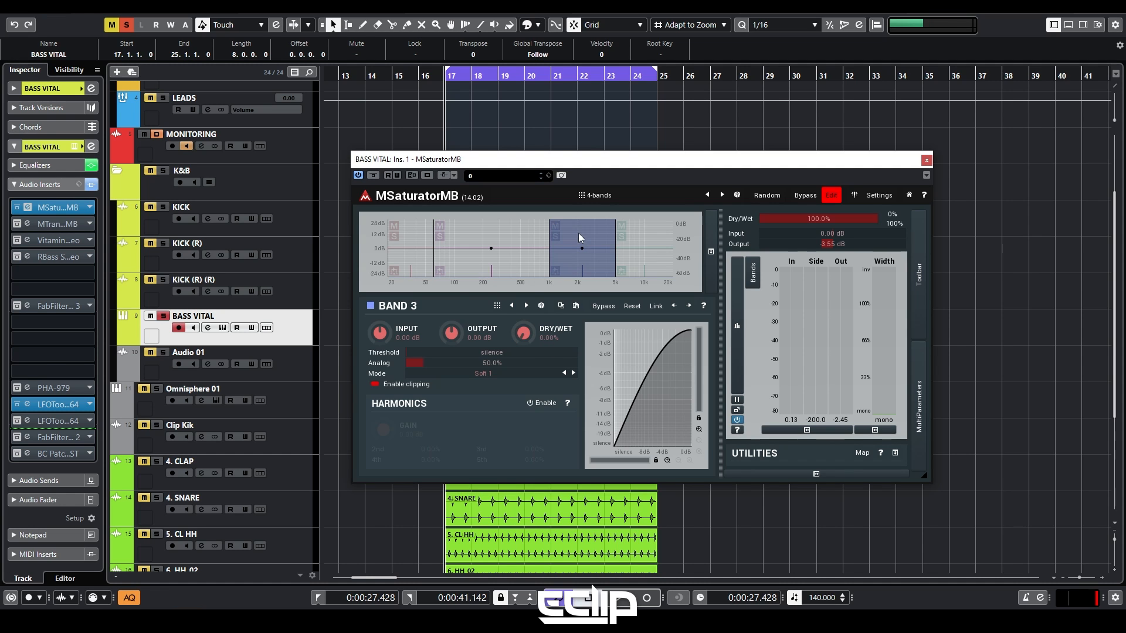
left_click(638, 242)
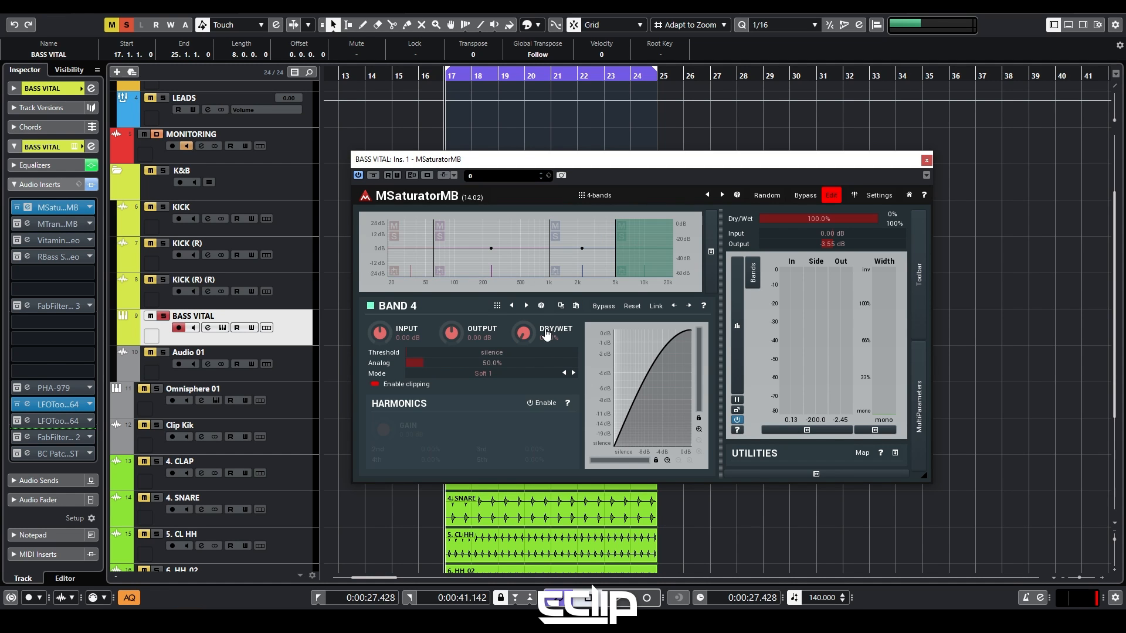
left_click(425, 233)
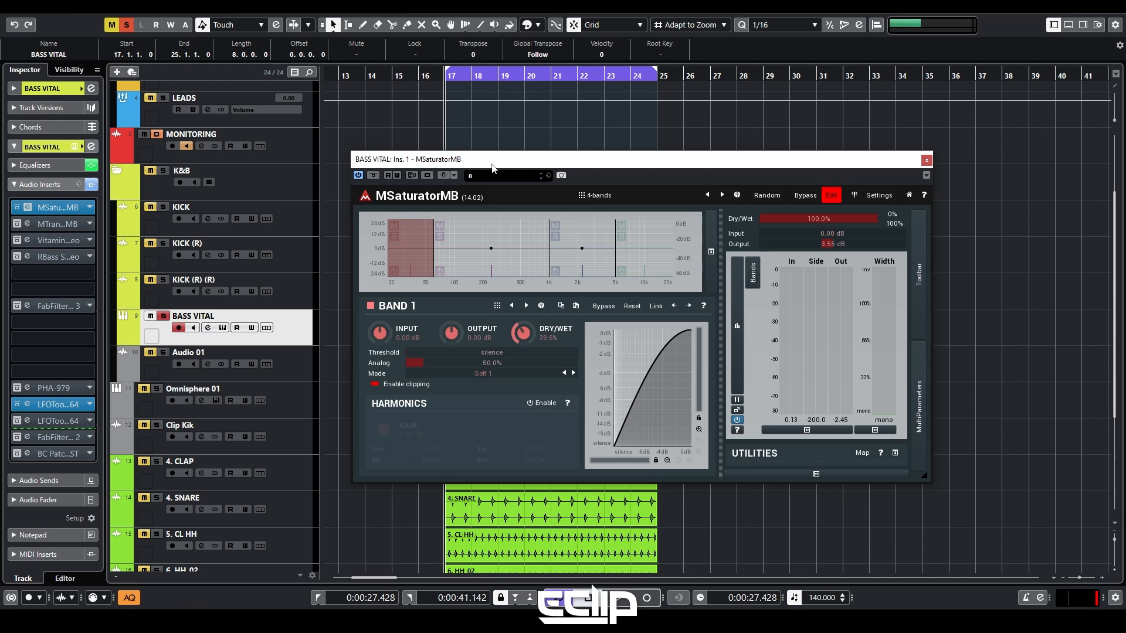
left_click_drag(506, 168, 509, 168)
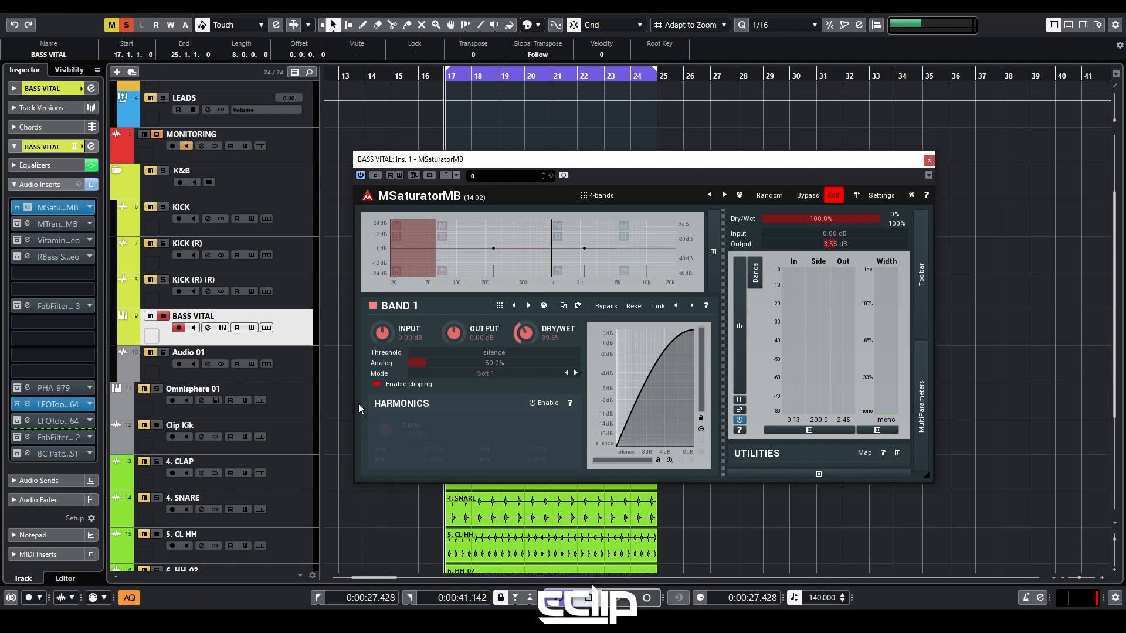
Open the MTransientMB insert on BASS VITAL, close the MSaturatorMB window and reposition the new one over the arrangement.
left_click(28, 223)
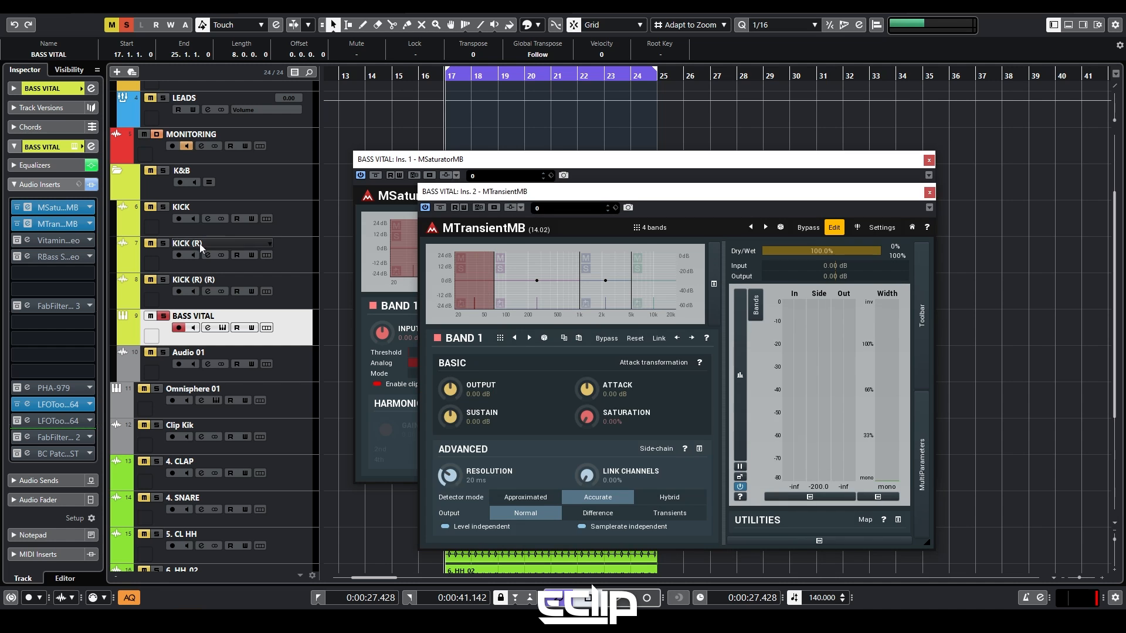
left_click(929, 160)
left_click_drag(626, 196, 513, 148)
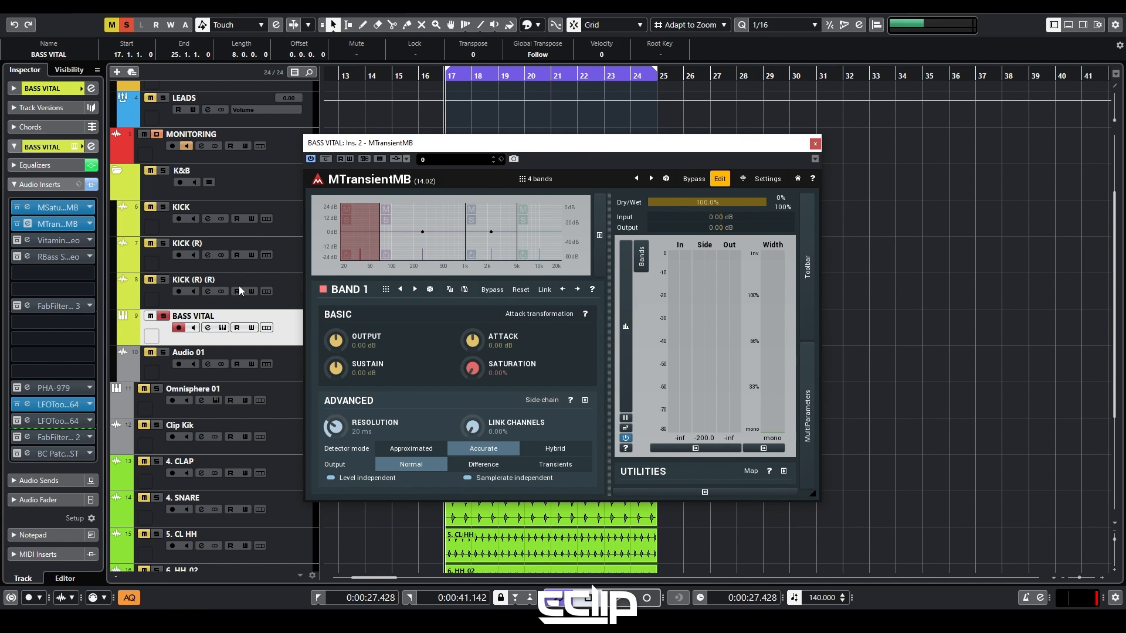
left_click_drag(446, 143, 491, 136)
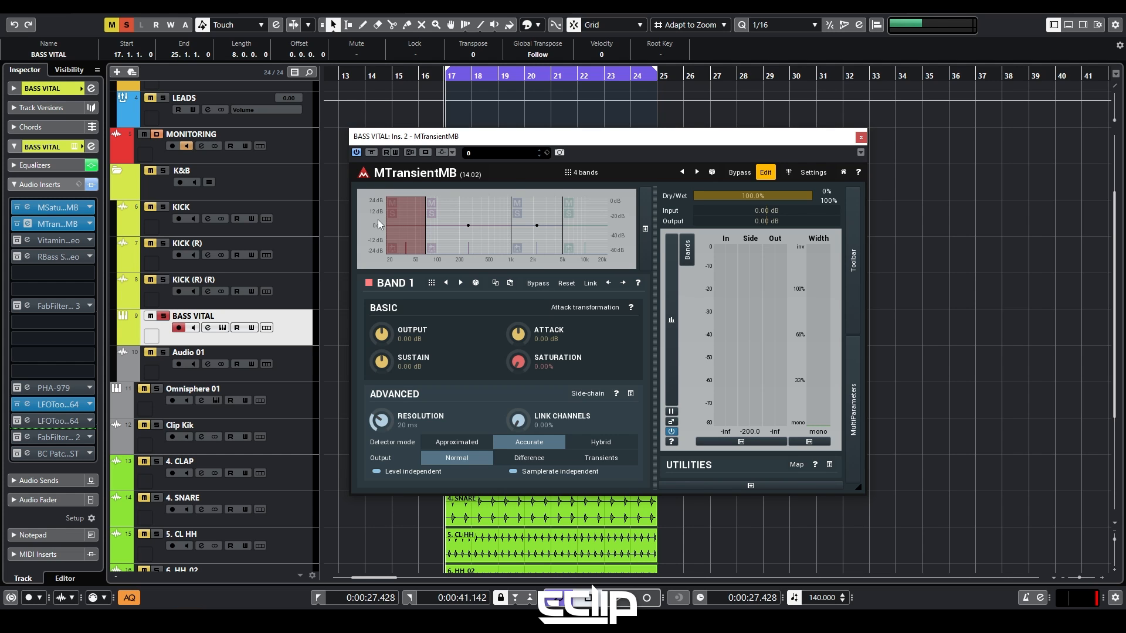
left_click_drag(479, 140, 492, 151)
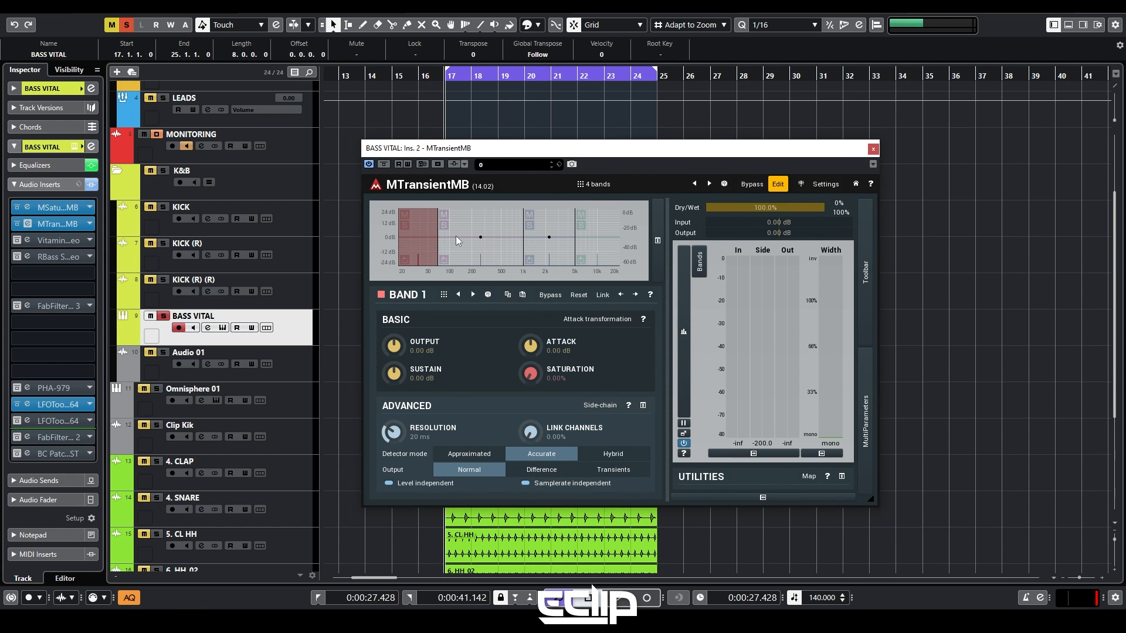
Examine the attack, sustain and saturation settings of all four MTransientMB bands, finishing on band 1.
left_click(480, 216)
left_click(546, 217)
left_click(603, 227)
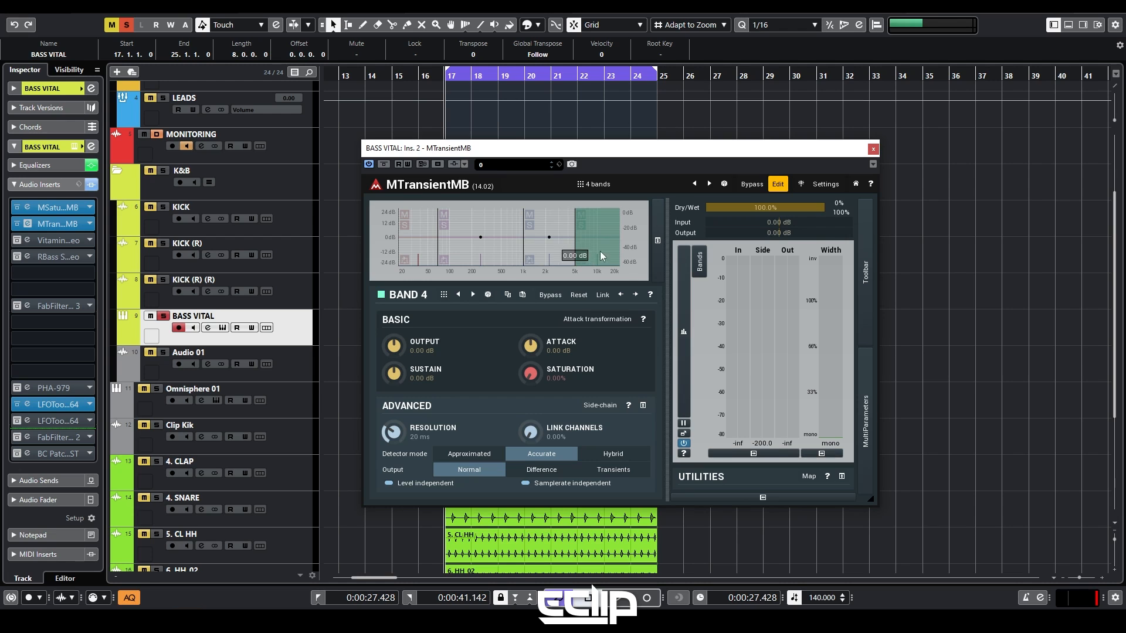
left_click(560, 232)
left_click(474, 228)
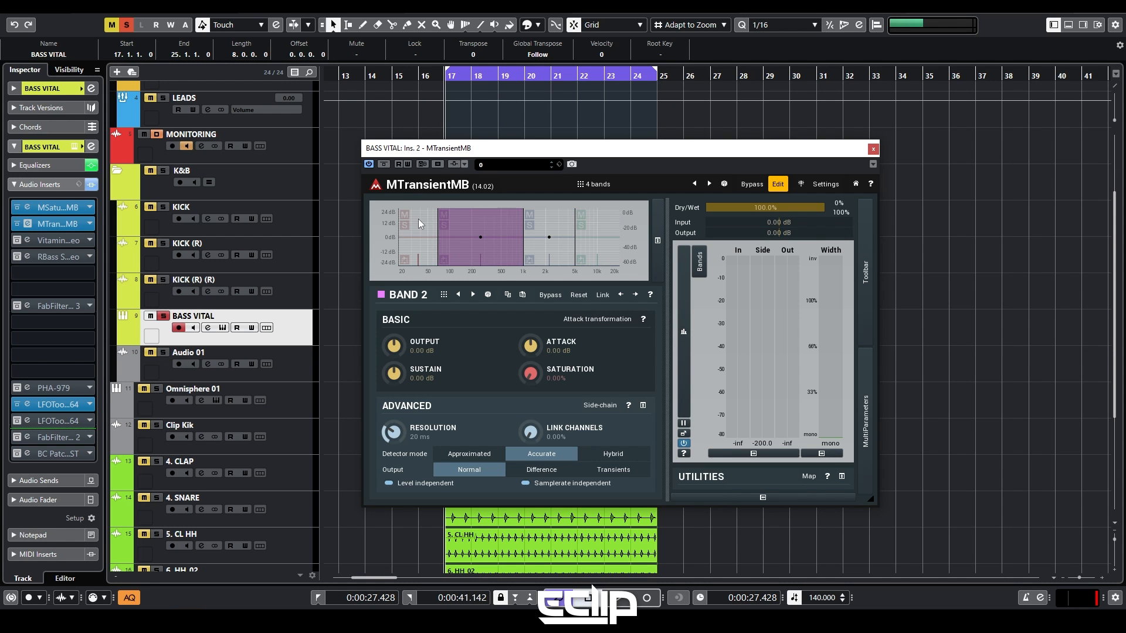
left_click(414, 235)
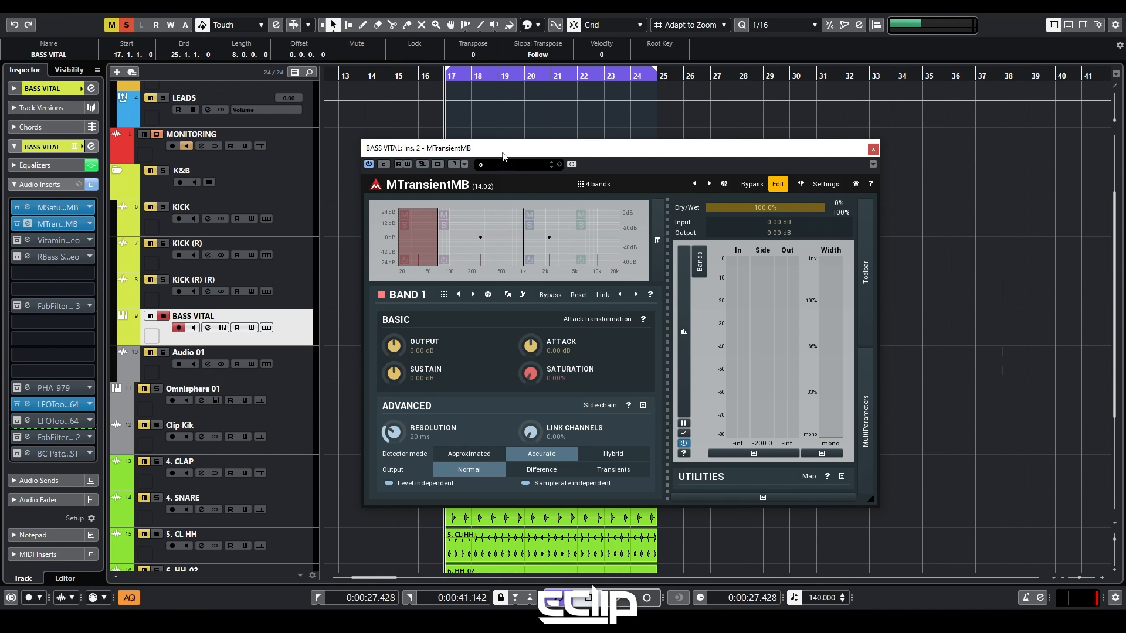
mouse_move(502, 155)
left_mouse_down()
mouse_move(569, 136)
mouse_move(514, 146)
mouse_move(522, 150)
left_mouse_up()
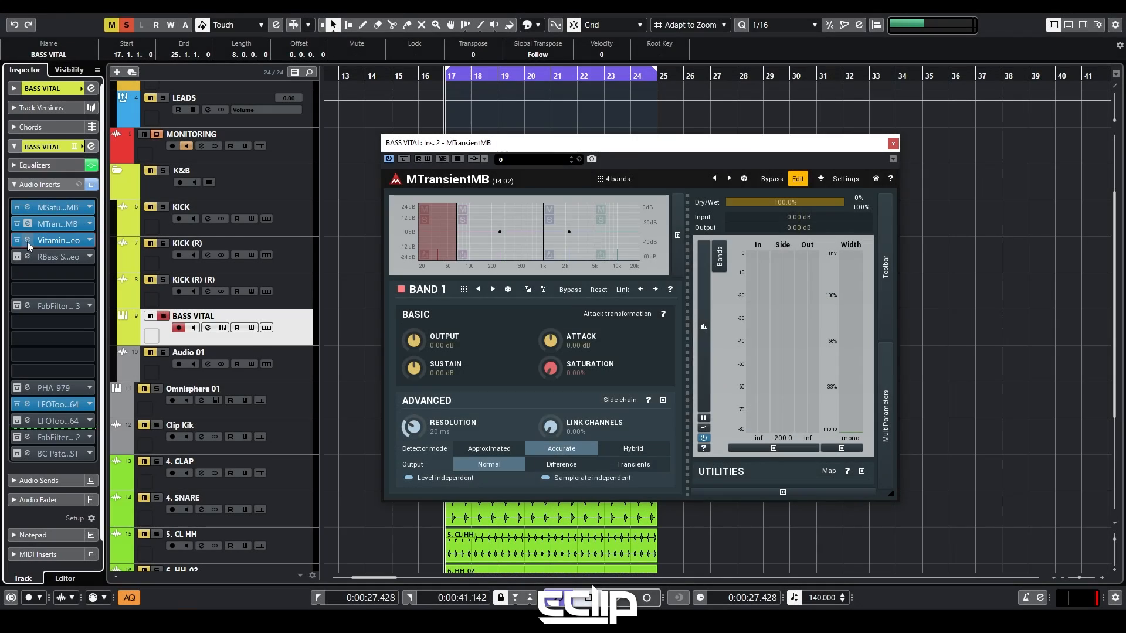
Open the Vitamin Stereo insert in place of MTransientMB, clear its clip indicators and move its window clear of the tracks.
left_click(28, 241)
left_click(558, 146)
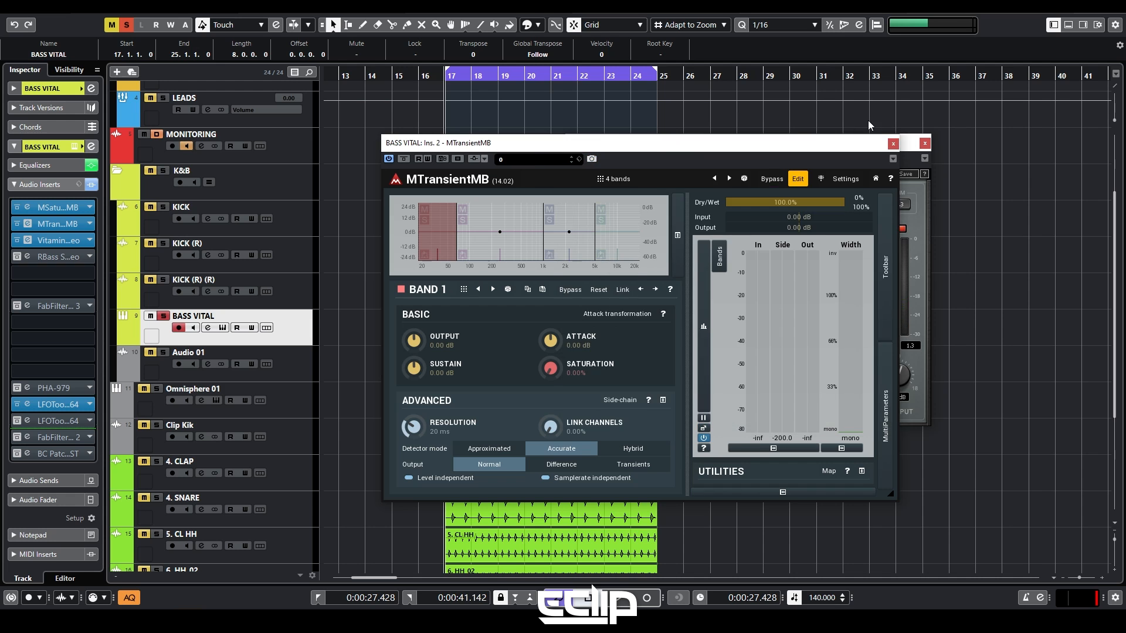
left_click(893, 144)
left_click_drag(867, 146, 649, 189)
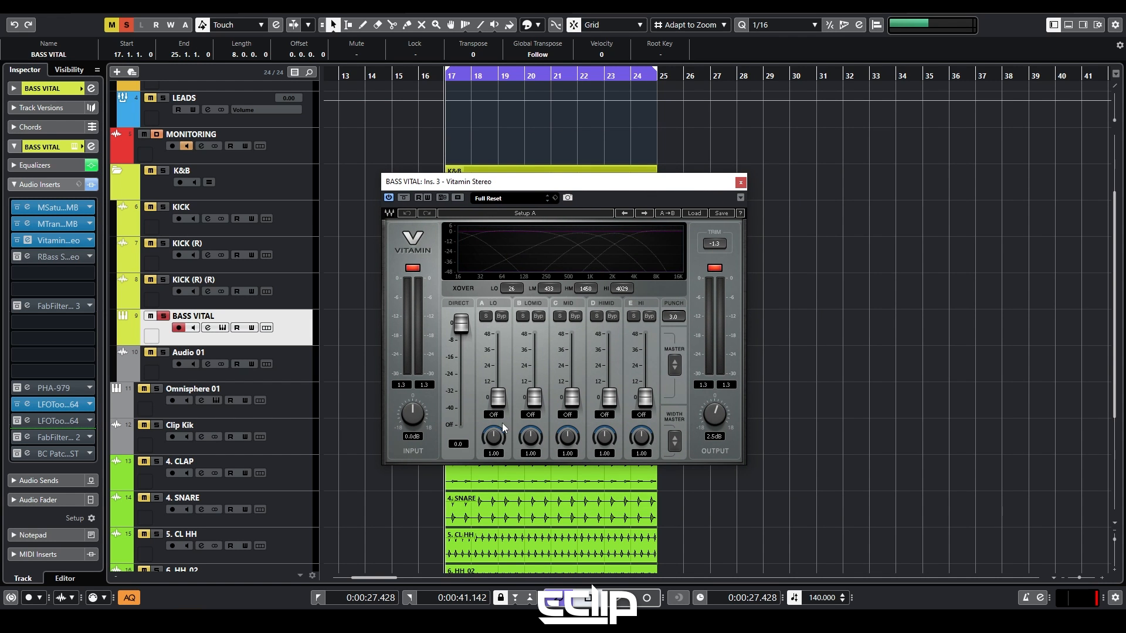
left_click(413, 268)
left_click_drag(654, 187, 816, 163)
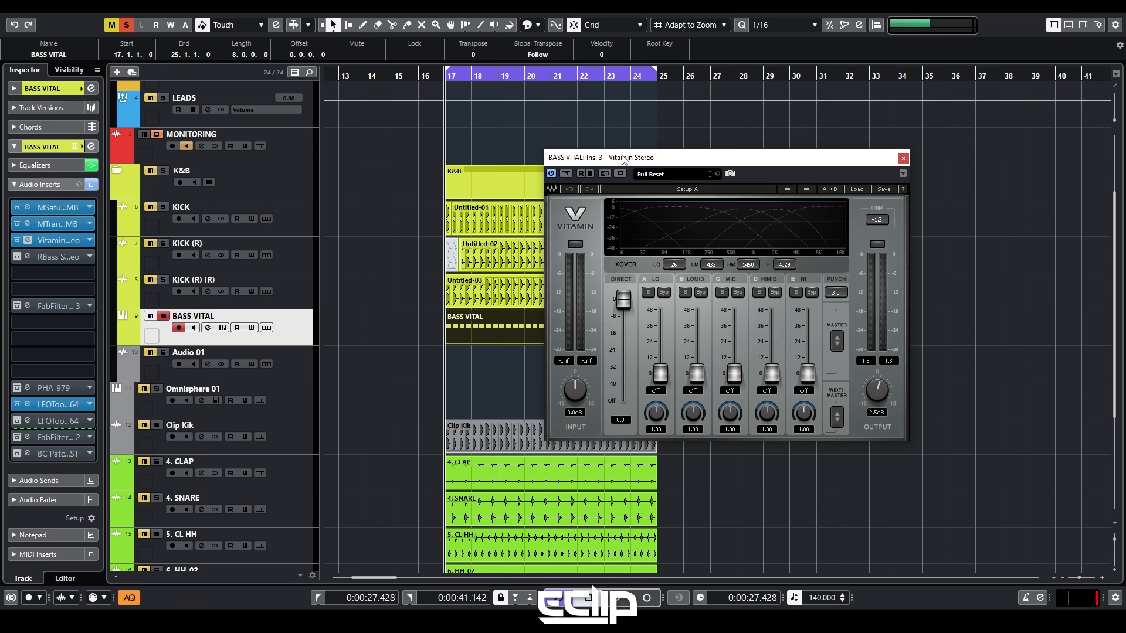
Play the soloed bass loop and compare its sound with Vitamin bypassed and active.
key("space")
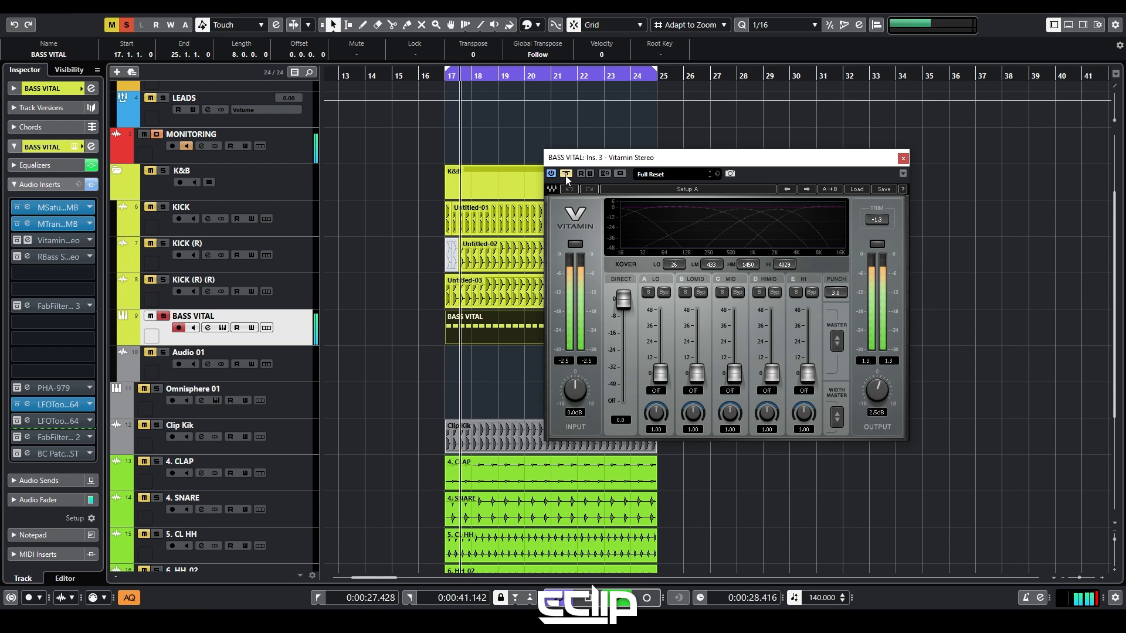
left_click(566, 176)
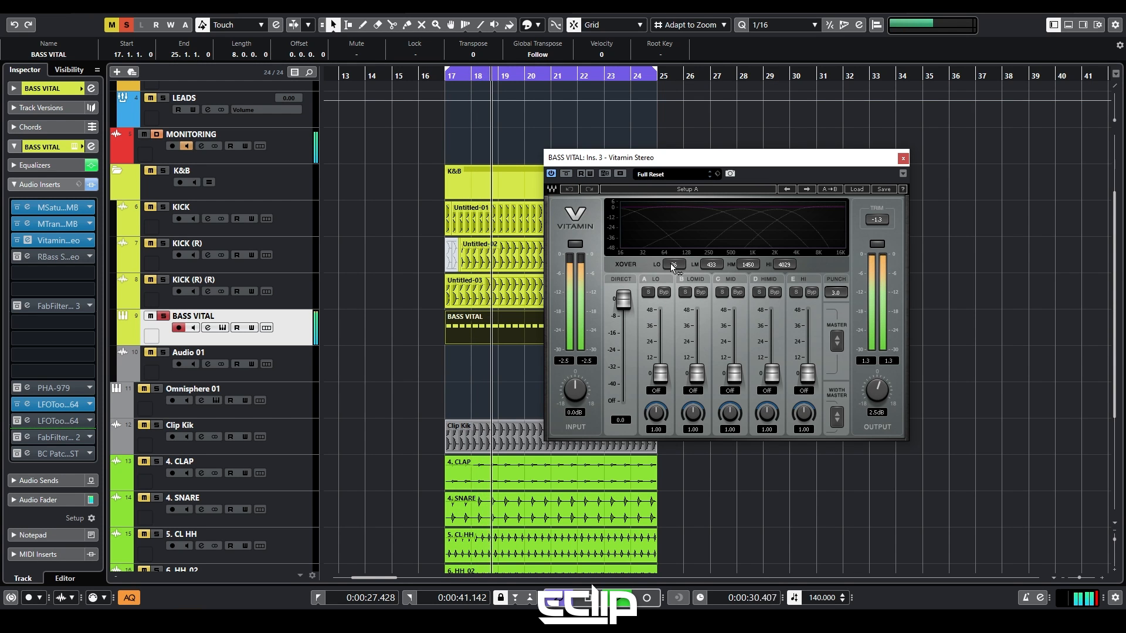
key("space")
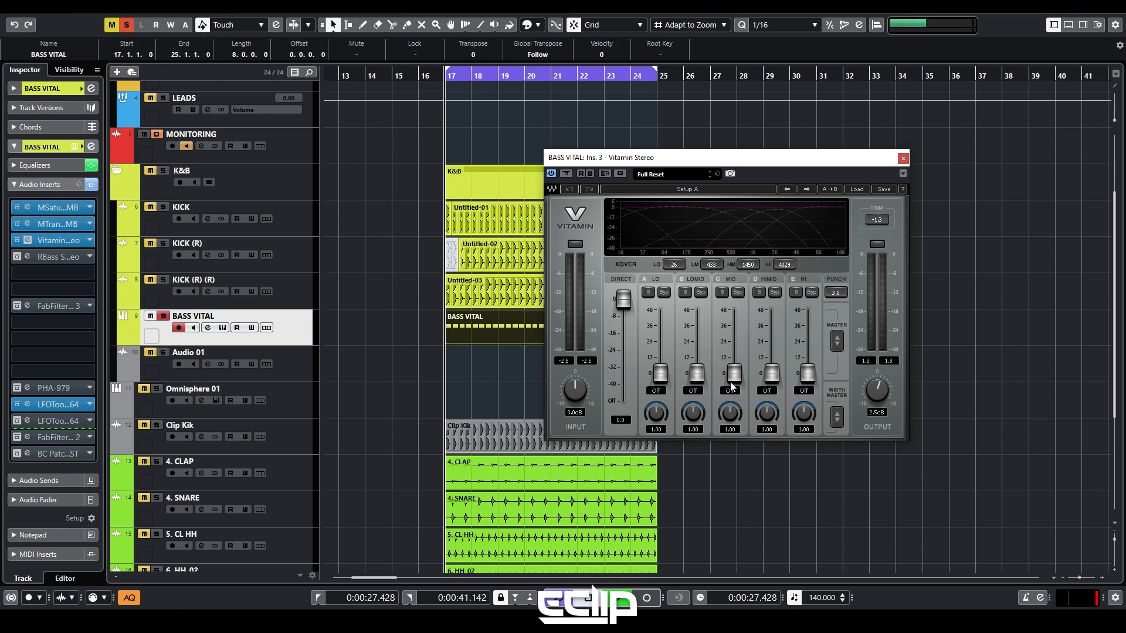
Try adjusting Vitamin's mid and high-mid band faders while the bass loop plays.
key("space")
left_click_drag(733, 373, 772, 375)
key("space")
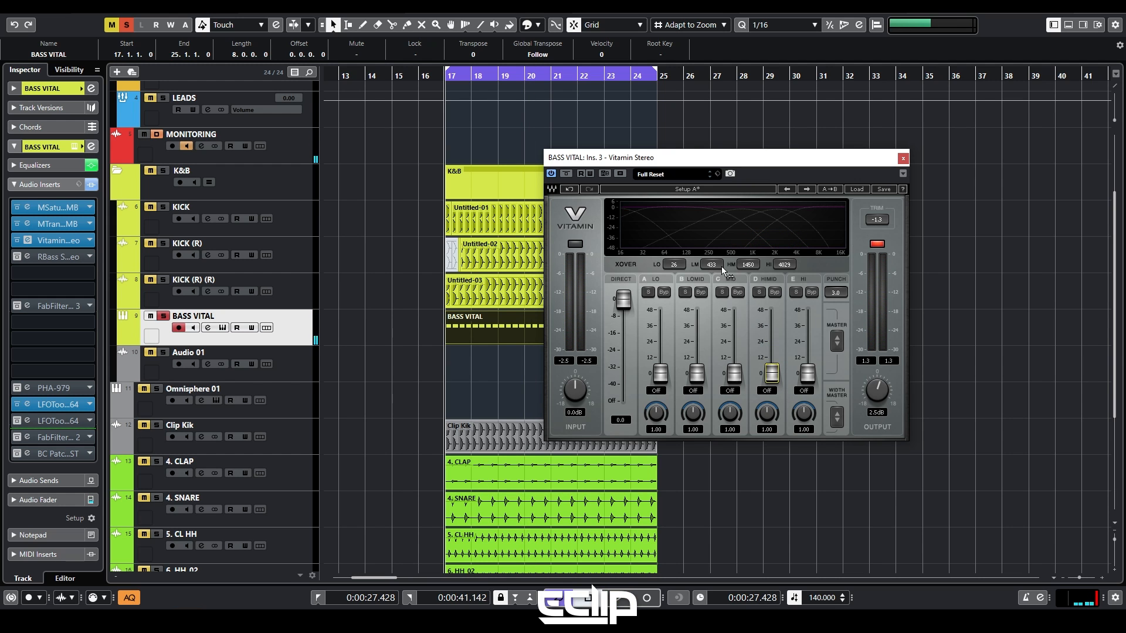
Reset Vitamin's output level to 0.0 dB and raise the BASS VITAL channel fader to 4.06.
left_click(875, 245)
left_click(207, 328)
left_click_drag(843, 207, 842, 200)
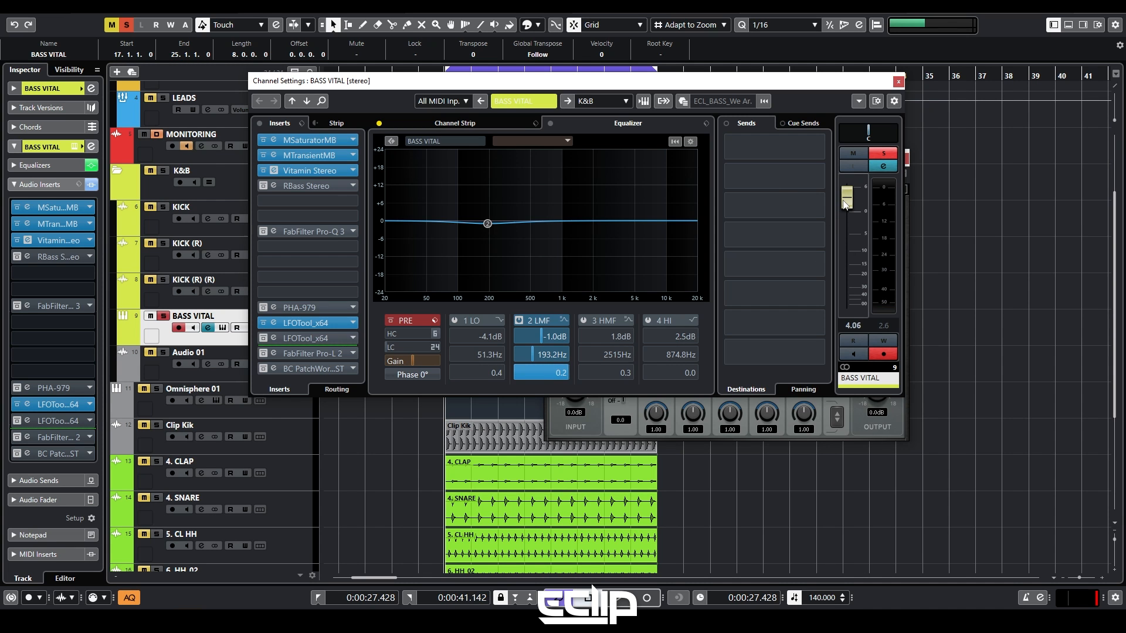
left_click(897, 80)
left_click(396, 351)
Replay the bass loop and compare Vitamin bypassed and active at the new output level.
key("space")
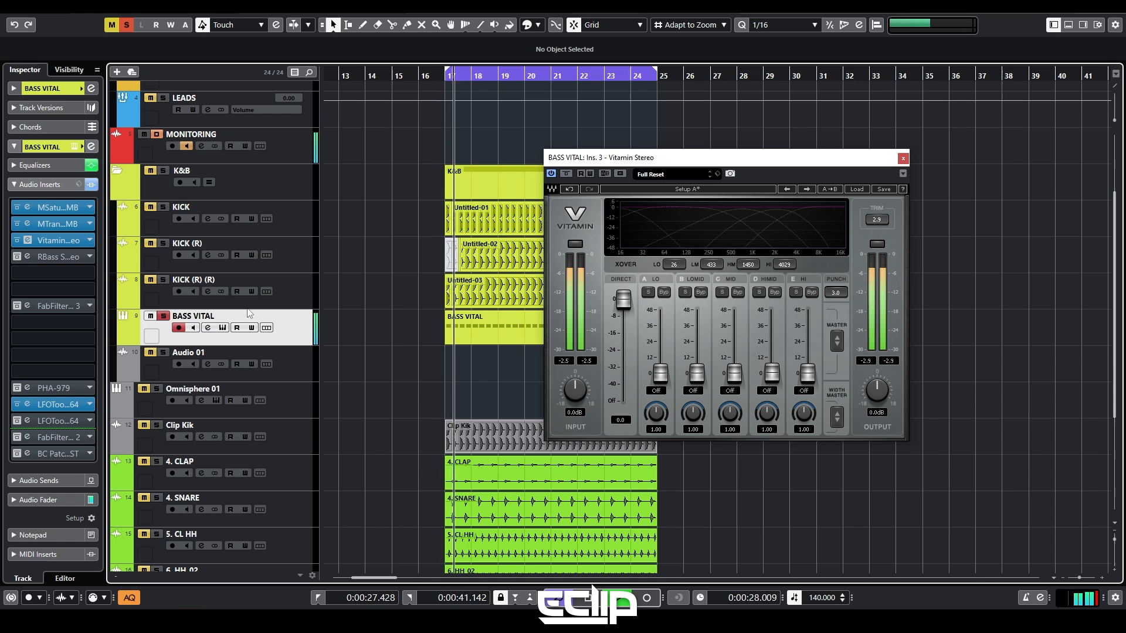
left_click(566, 174)
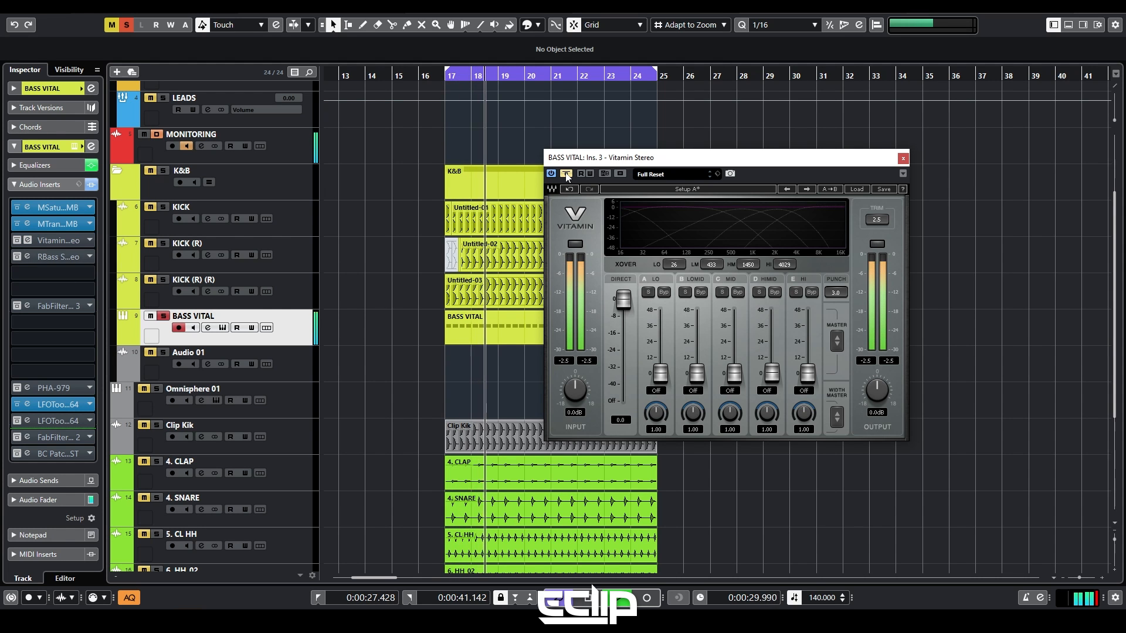
left_click(565, 174)
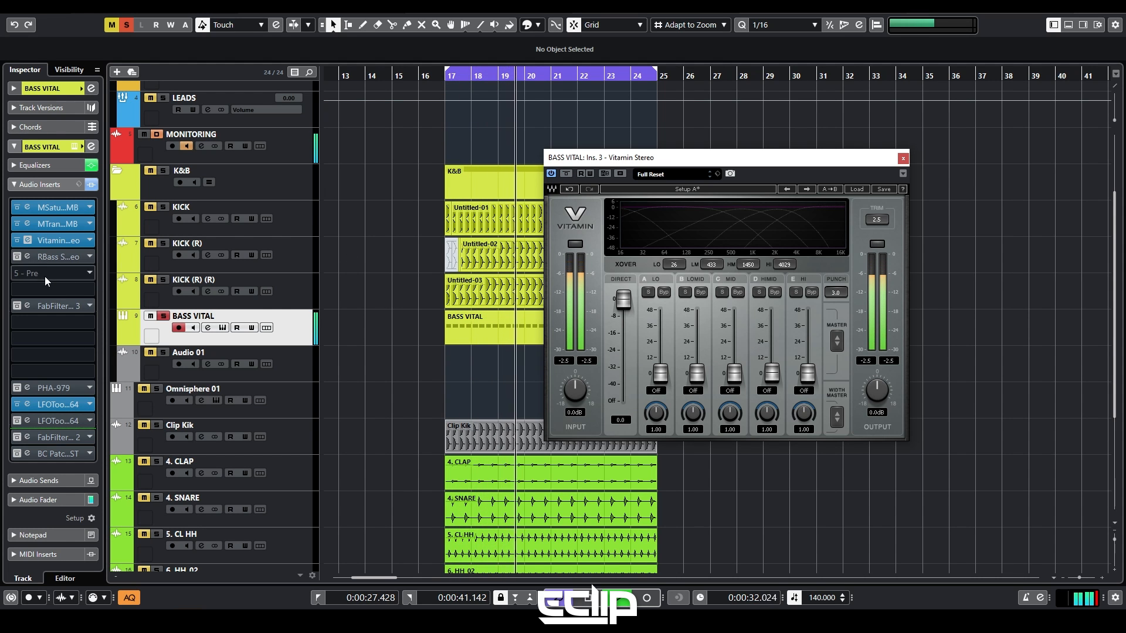
key("space")
Open the RBass Stereo insert, turn off its bypass and arrange its window beside the Vitamin window.
left_click(26, 257)
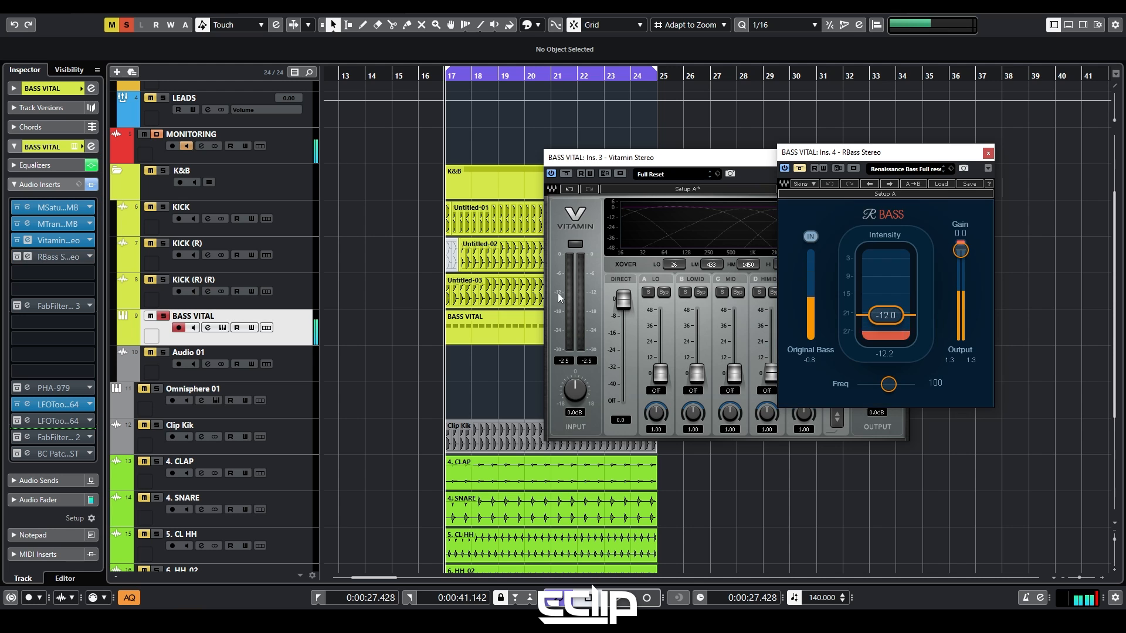
left_click(801, 170)
left_click_drag(840, 153, 416, 183)
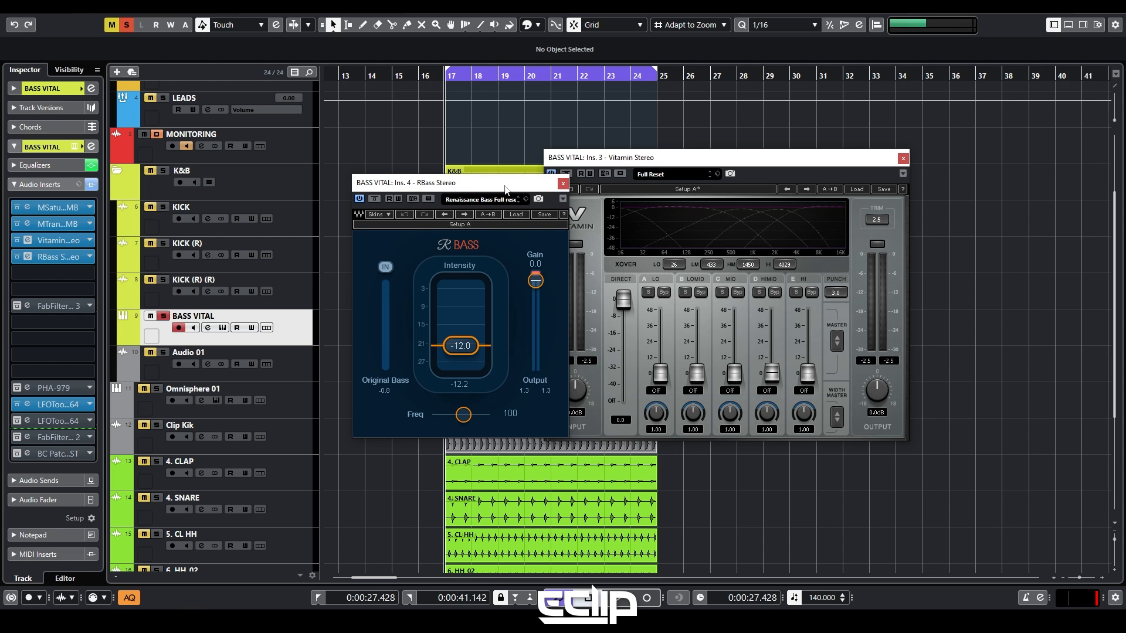
left_click_drag(648, 160, 756, 148)
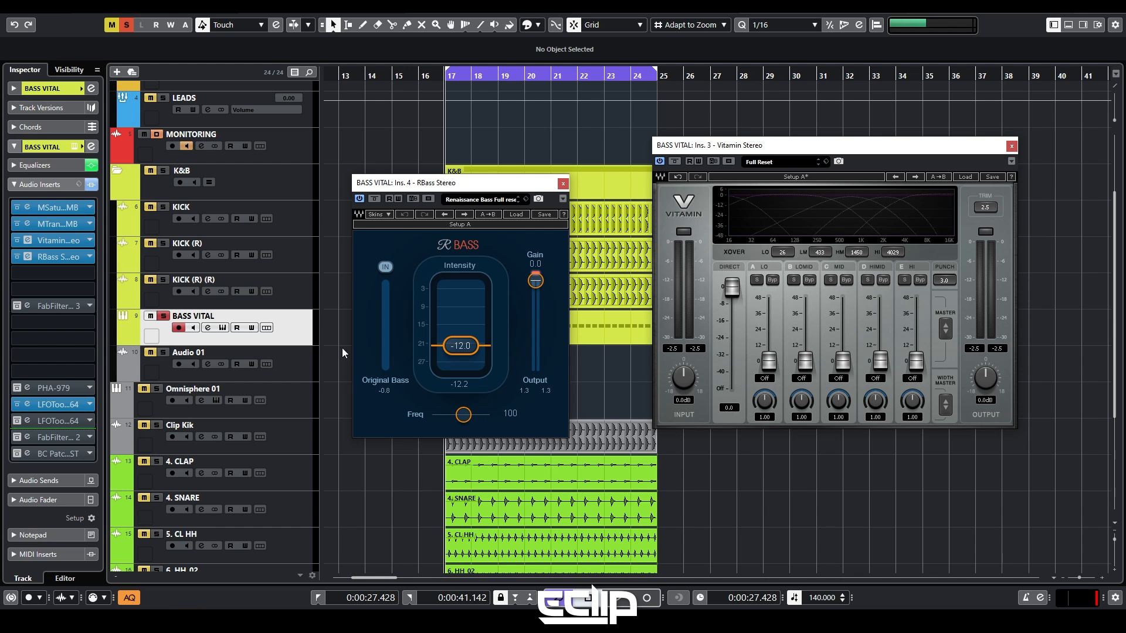
Play the bass loop and toggle the RBass bypass to compare the processed and unprocessed low end.
left_click(373, 200)
key("space")
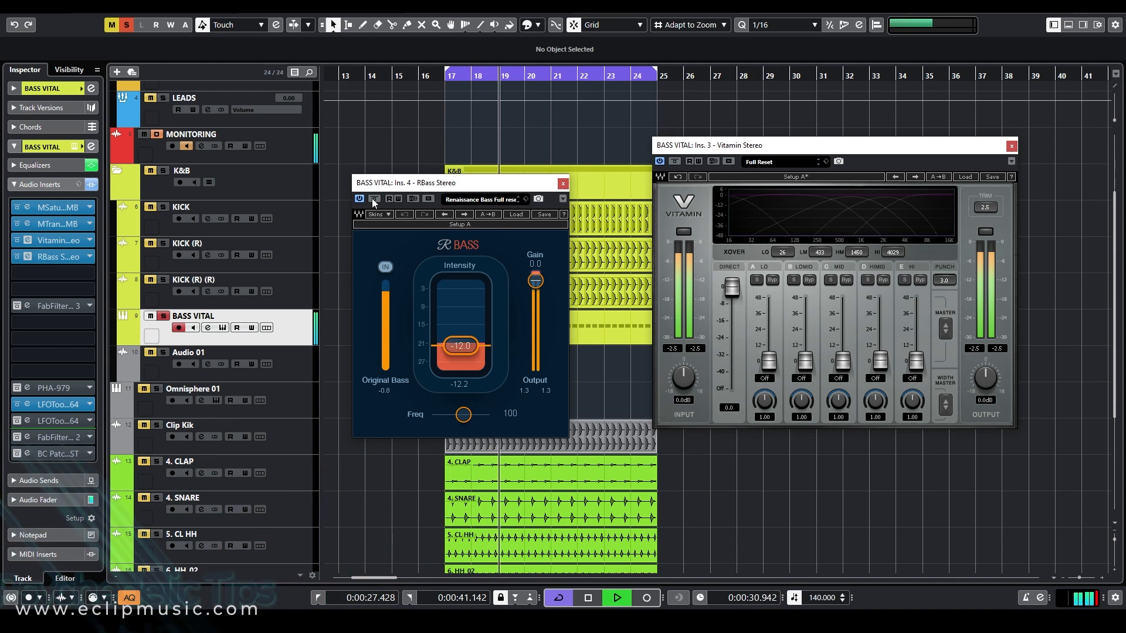
left_click(373, 200)
left_click(374, 200)
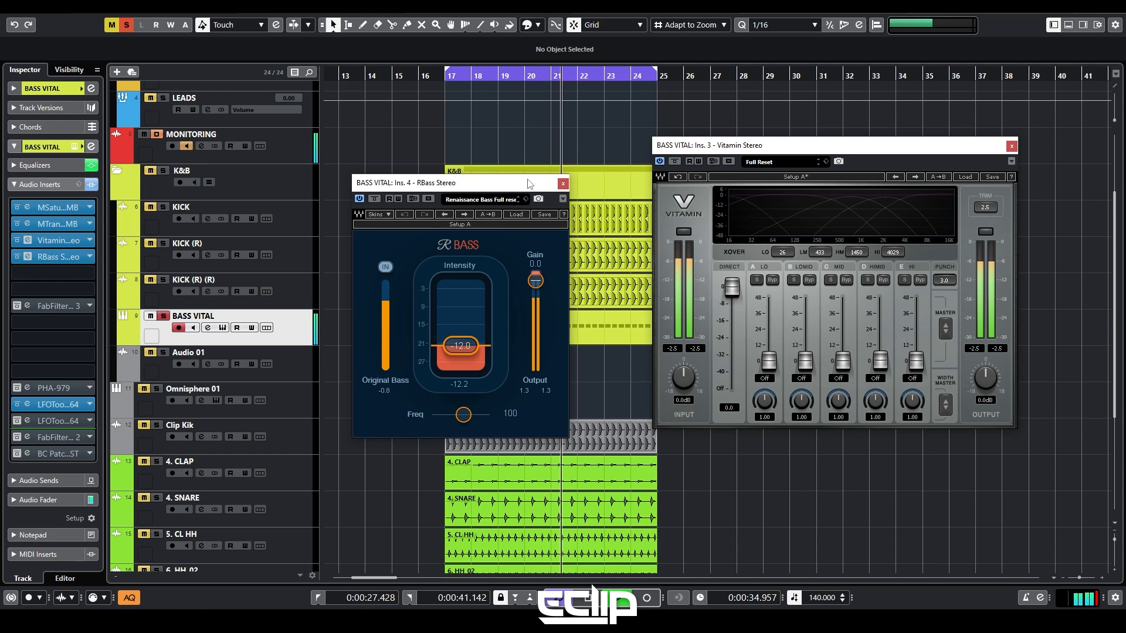
key("space")
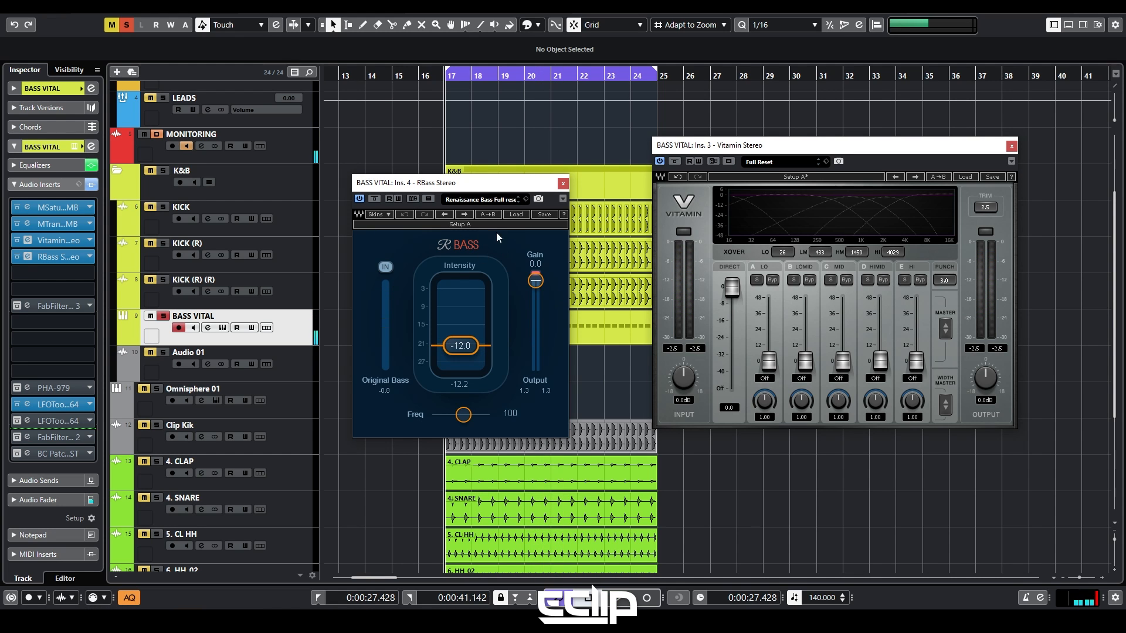
Close the Vitamin window and reposition the RBass window over the arrangement.
left_click(1010, 147)
left_click_drag(488, 188, 716, 157)
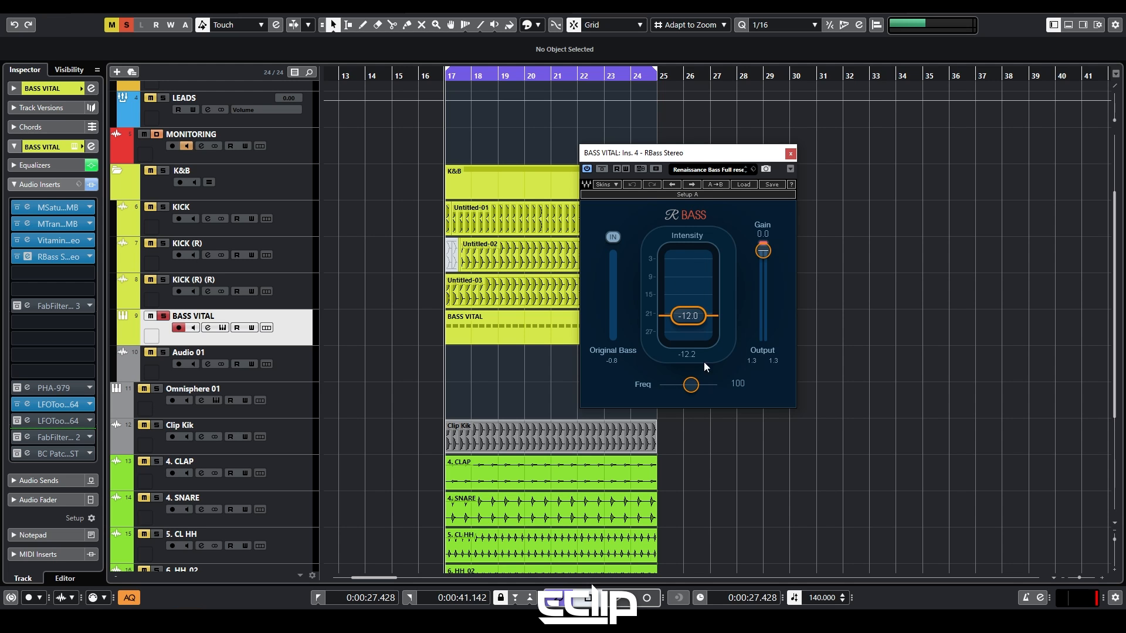
left_click_drag(692, 152, 711, 167)
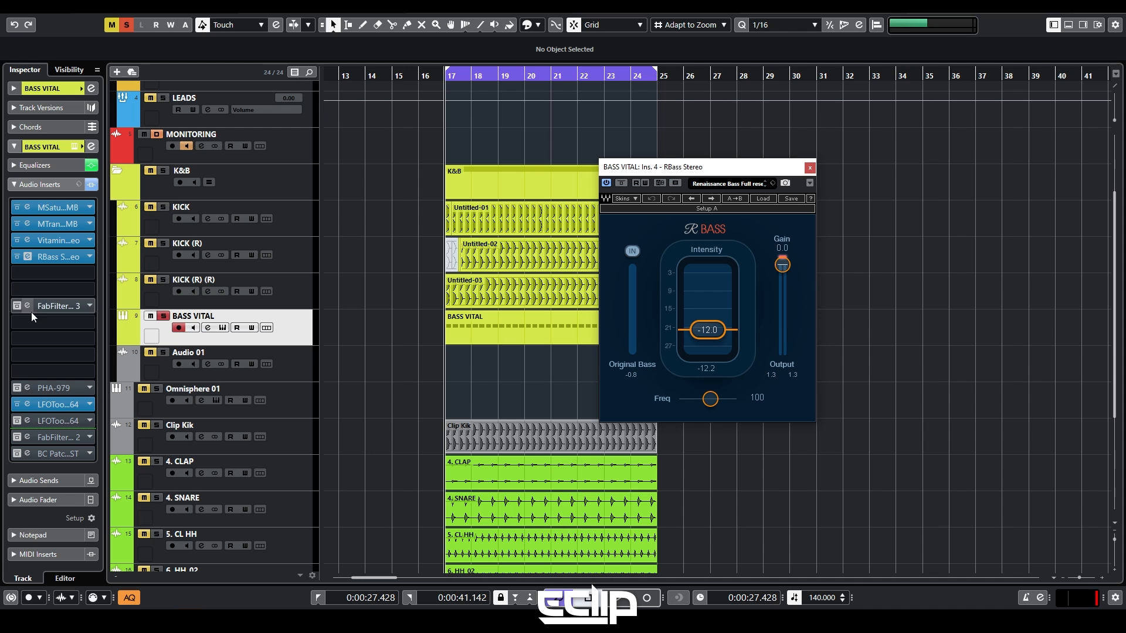
Check the BASS VITAL channel's equalizer and insert chain, closing the channel settings and returning to the RBass window.
key("e")
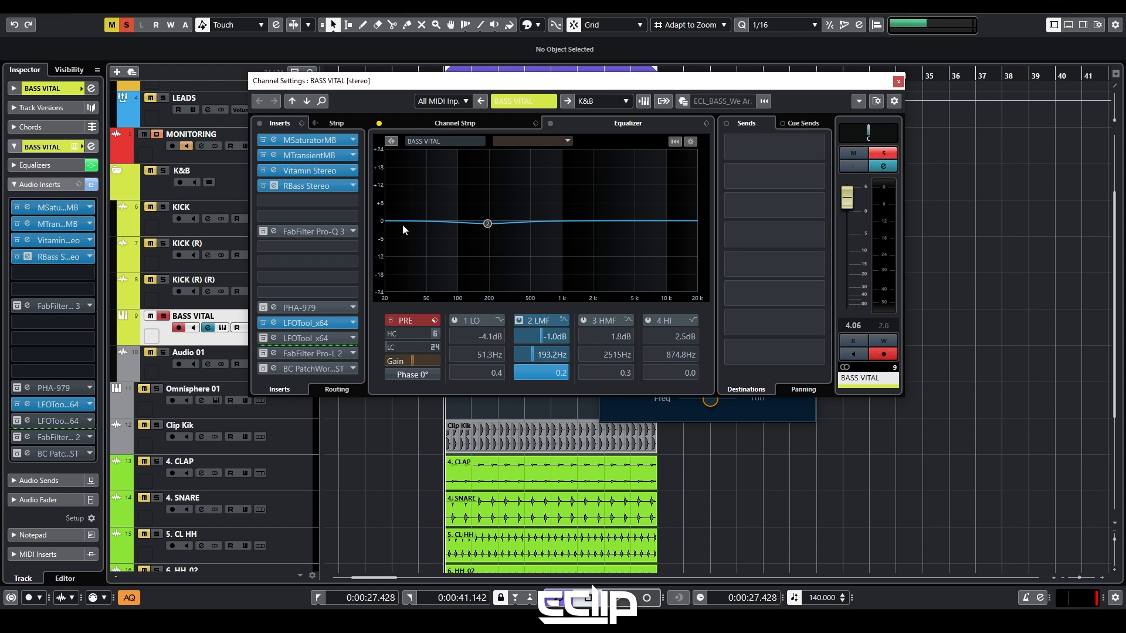
key("e")
left_click_drag(721, 175, 650, 173)
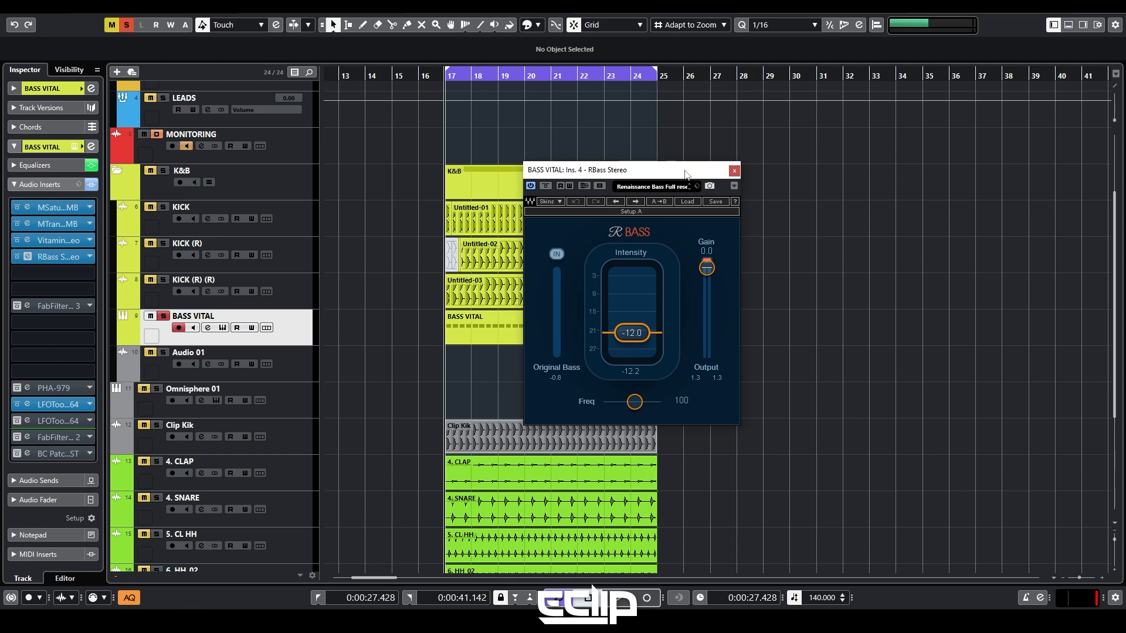
left_click_drag(684, 171, 603, 157)
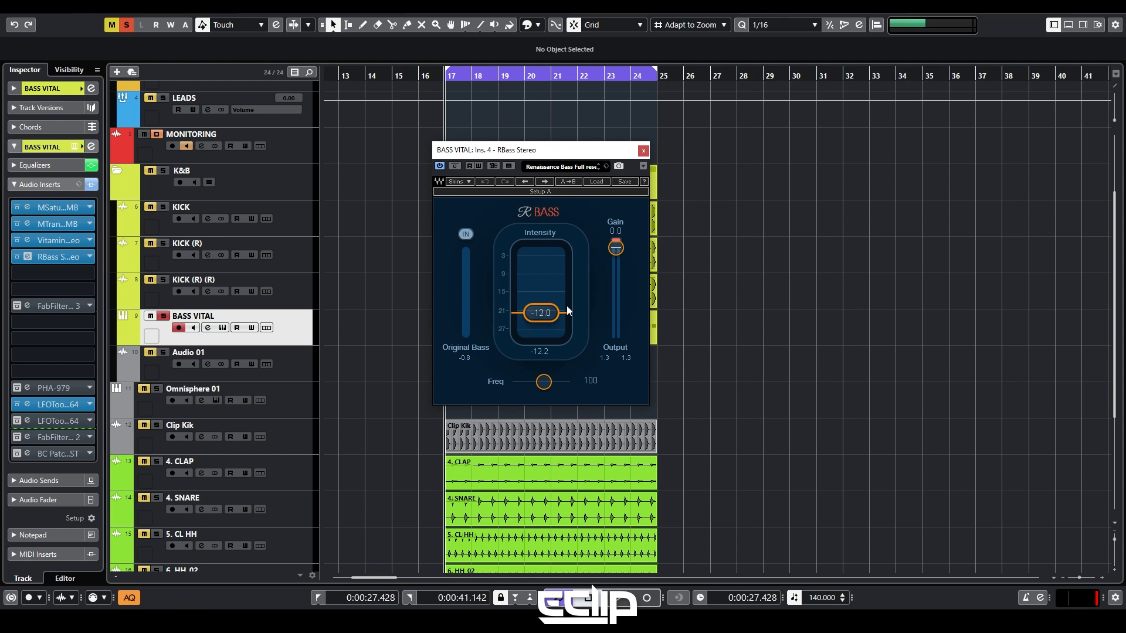
Close the RBass window, then activate and open the FabFilter Pro-Q 3 insert over the arrangement.
left_click_drag(564, 153, 589, 139)
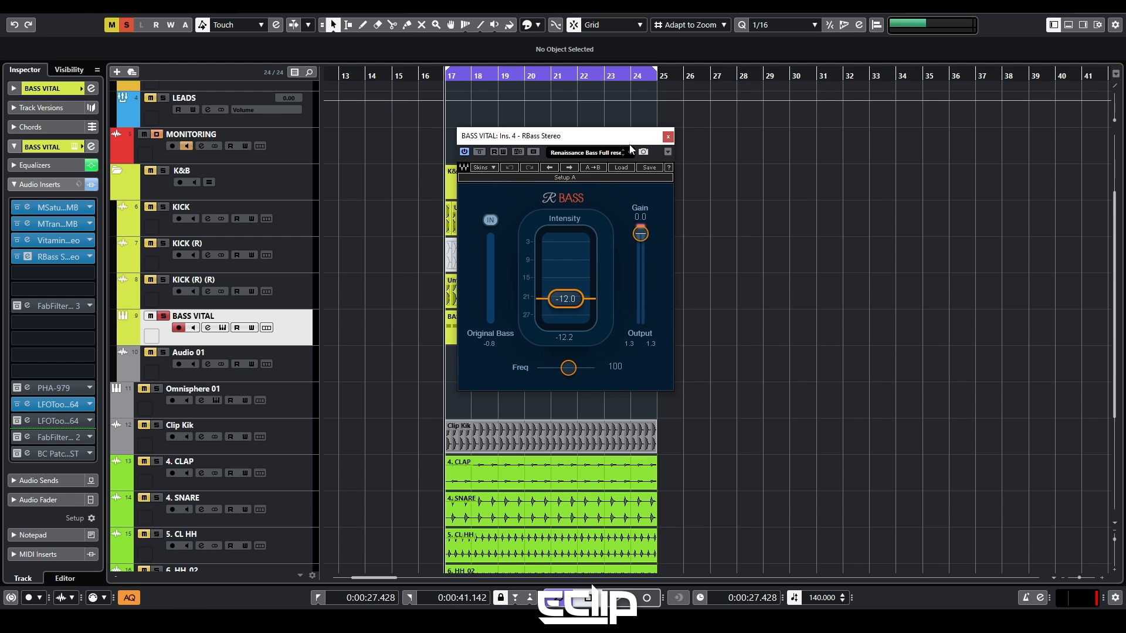
left_click(667, 137)
left_click(28, 306)
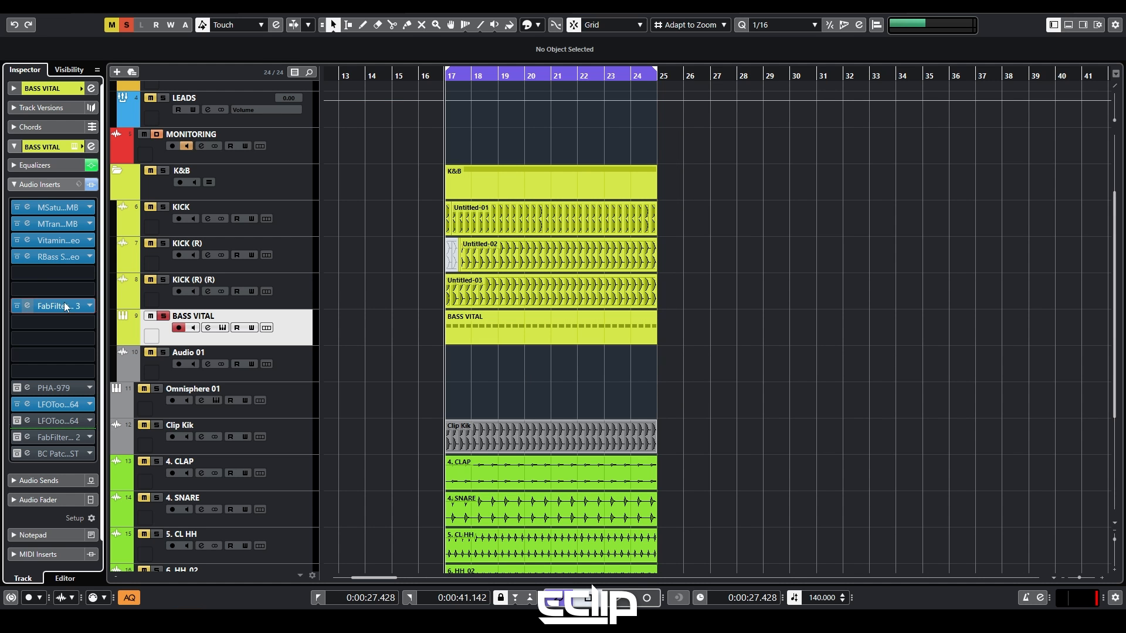
left_click_drag(382, 176, 841, 135)
Examine the Pro-Q 3 low cut, the two bell cuts and the high cut band.
left_click(491, 285)
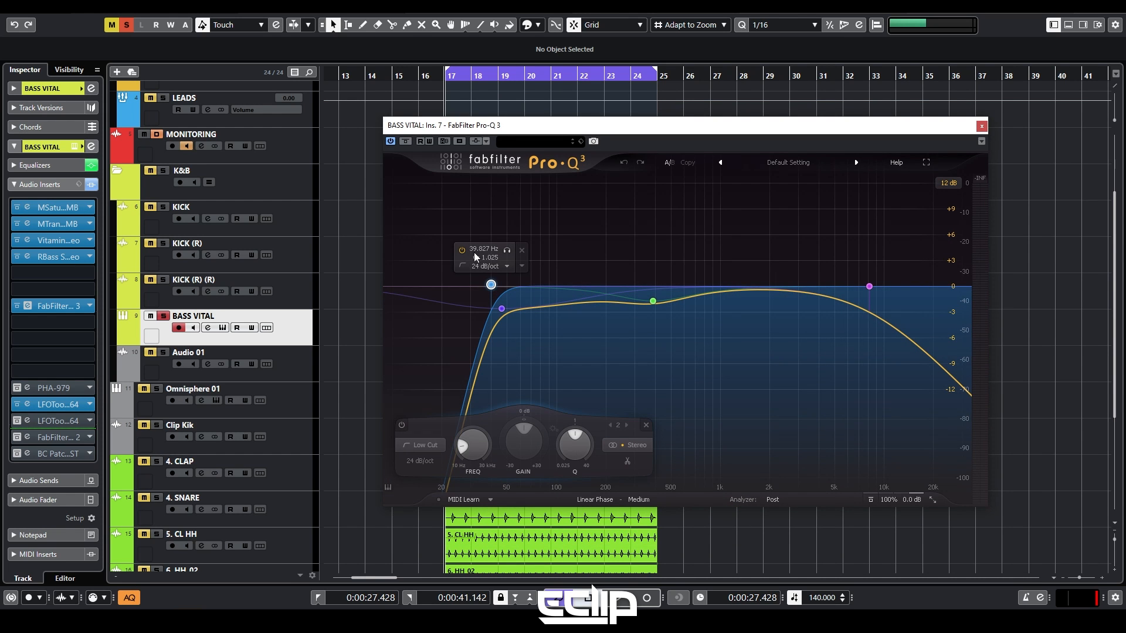
left_click(500, 309)
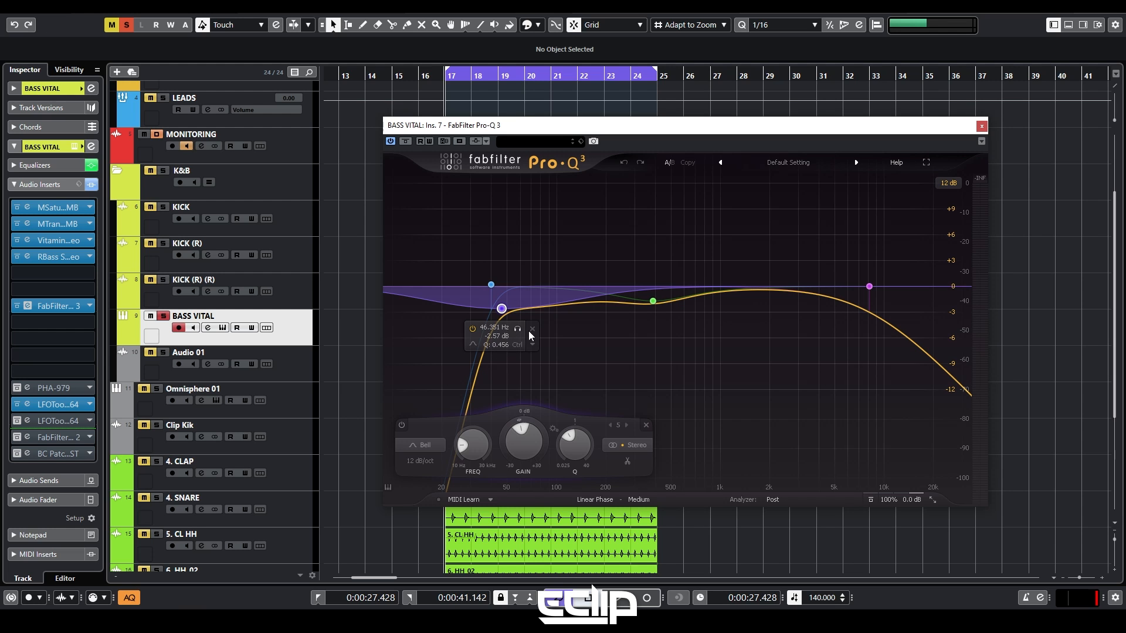
left_click(653, 302)
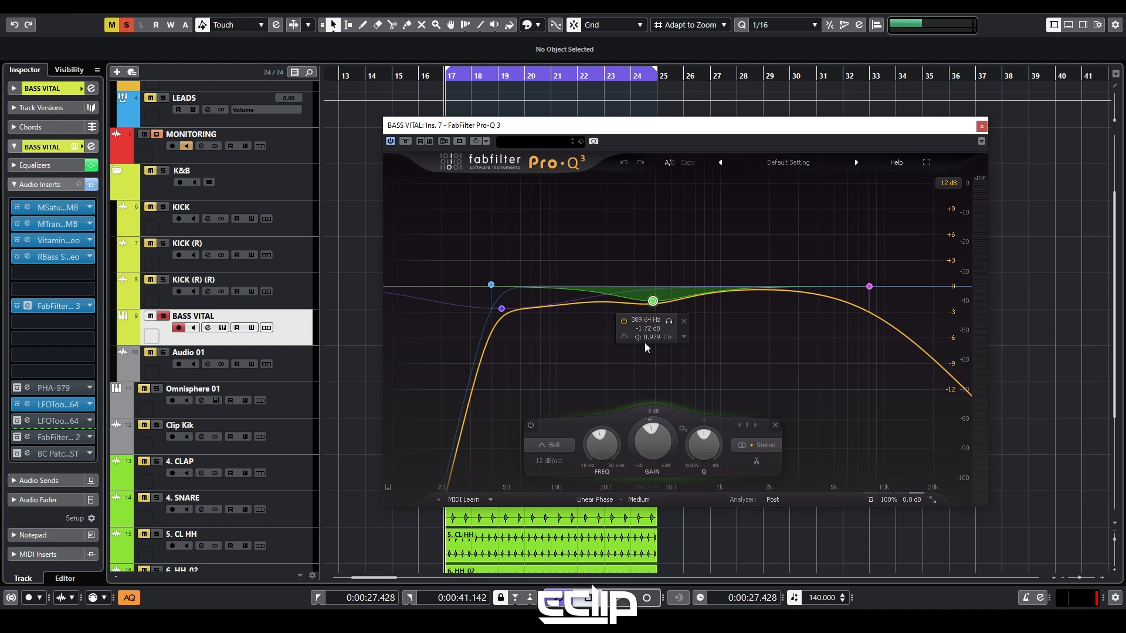
left_click(874, 287)
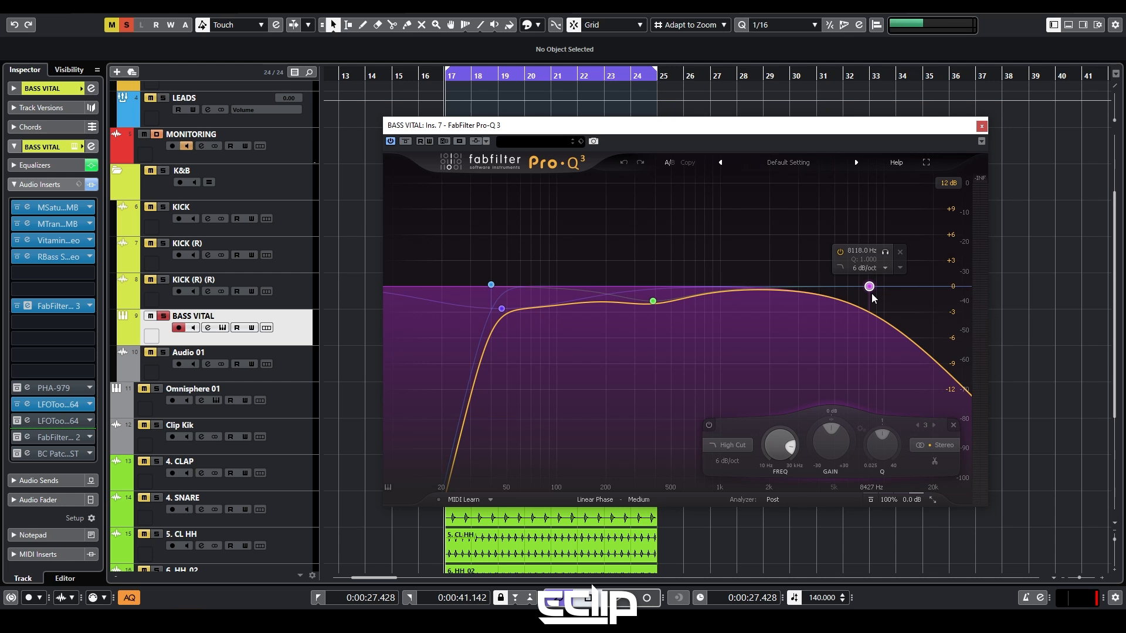
Play the bass loop with the Pro-Q 3 high cut band bypassed and re-enabled to compare the top end.
left_click(840, 251)
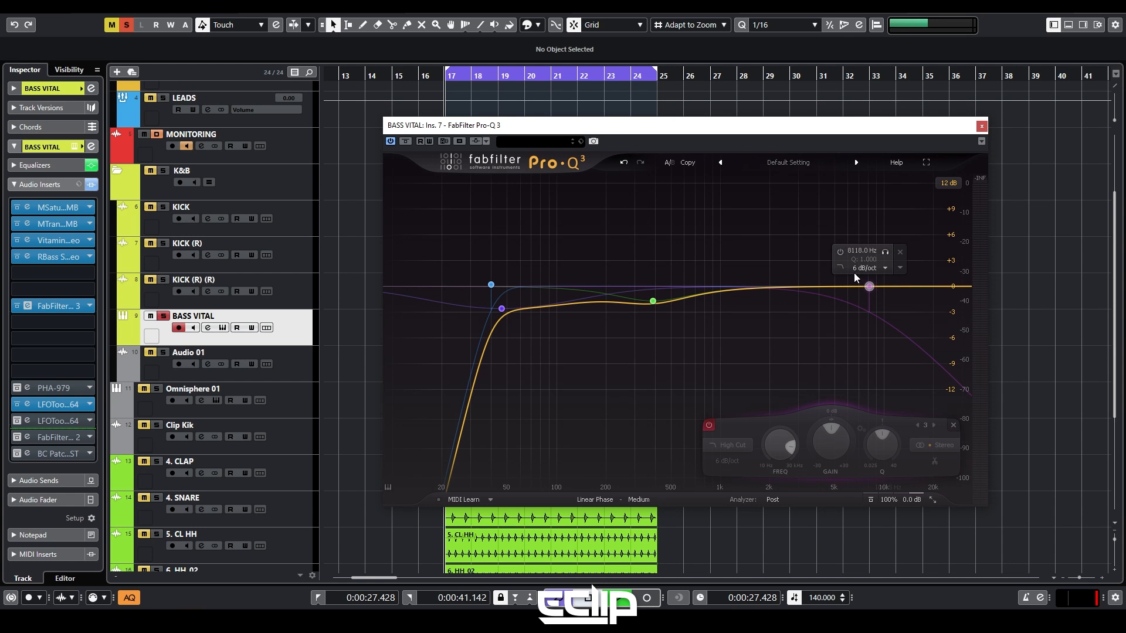
key("space")
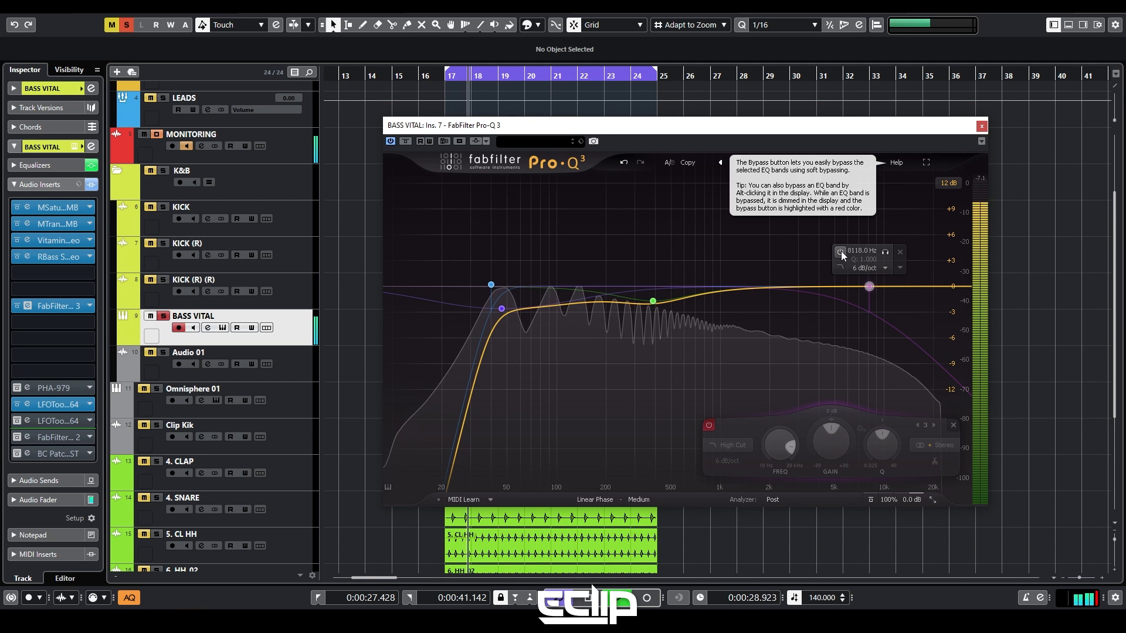
left_click(840, 251)
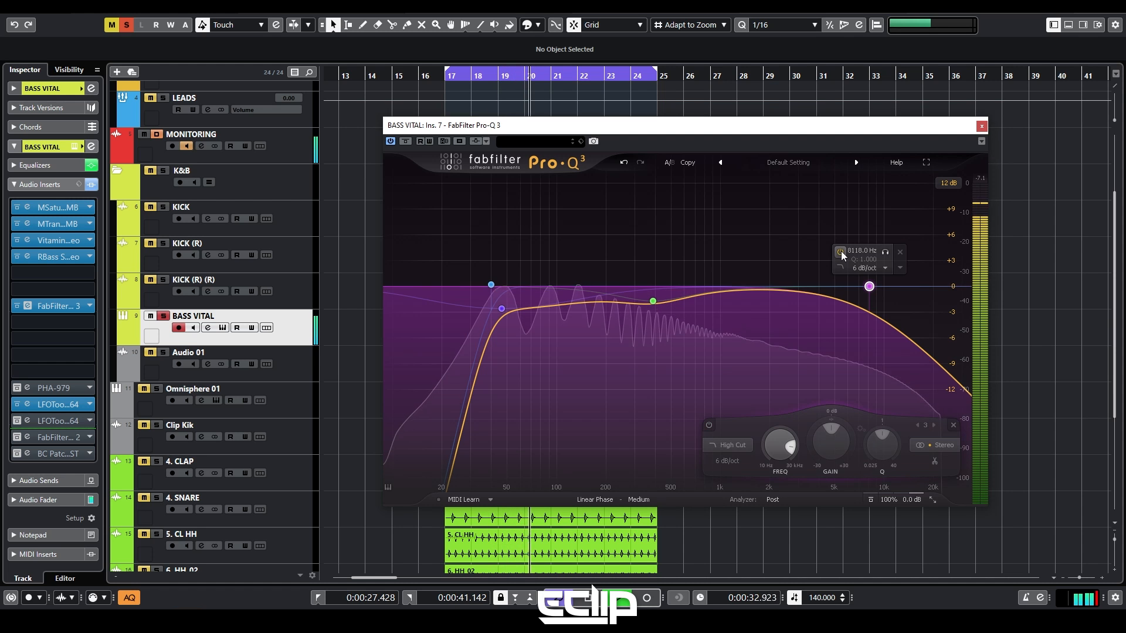
key("space")
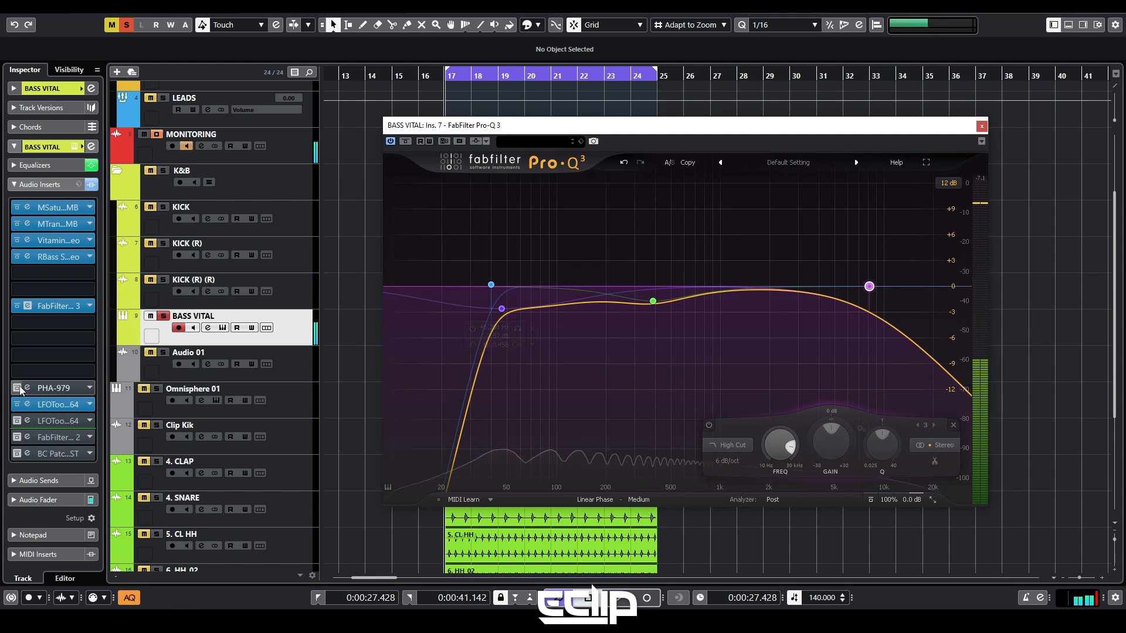
Activate and open the PHA-979 insert and solo the KICK (R) (R) track alongside the bass.
left_click(17, 388)
left_click(27, 388)
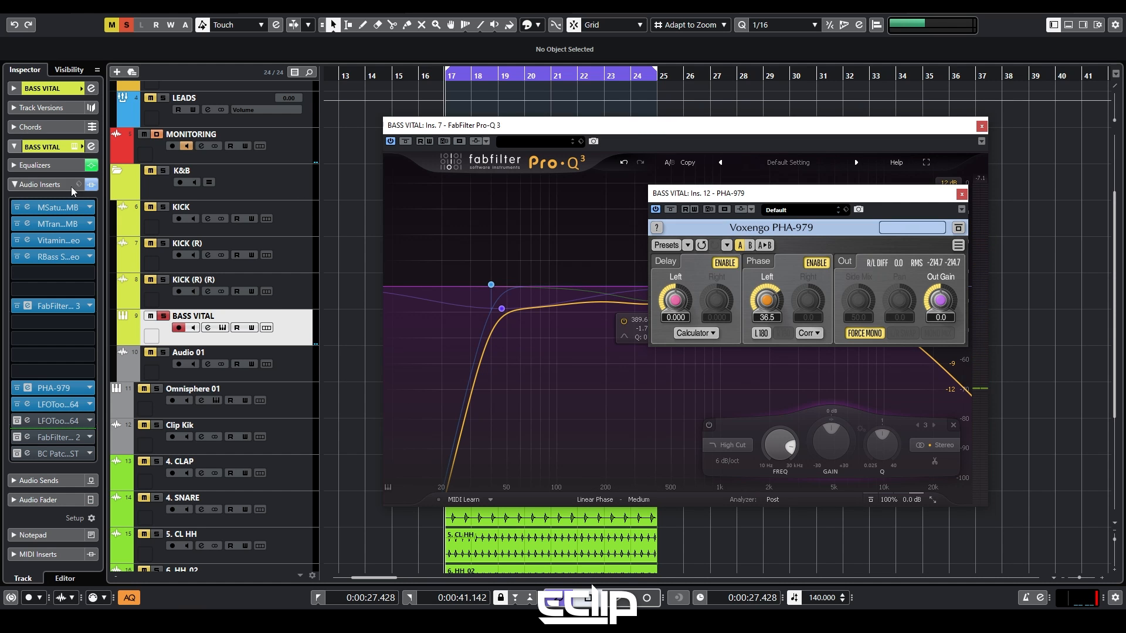
left_click(163, 279)
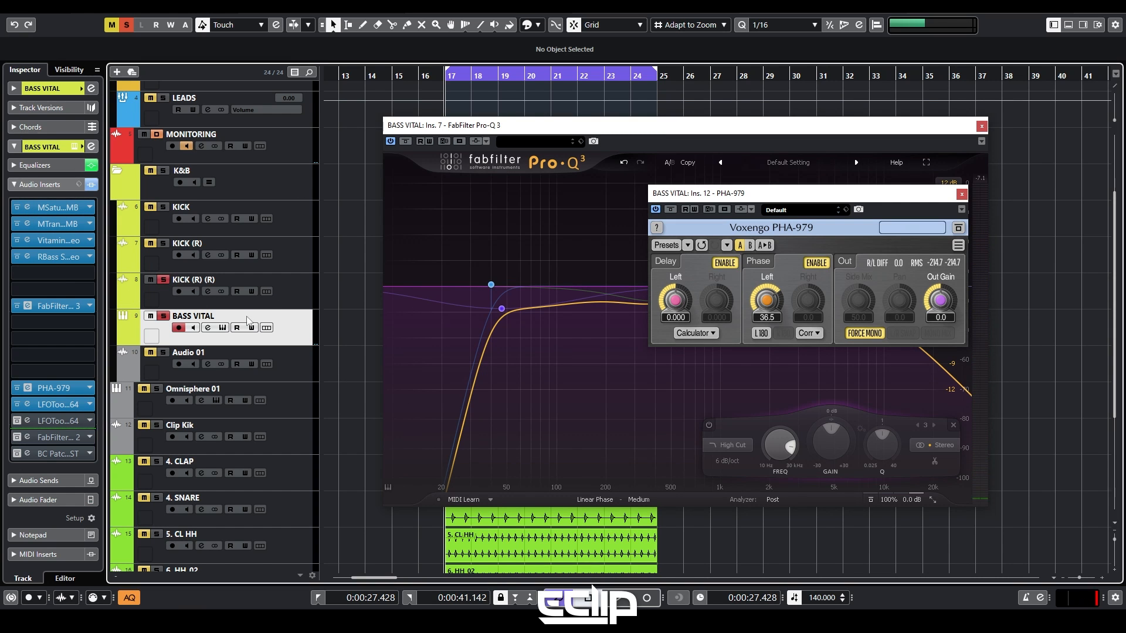
Play the kick and bass while toggling the PHA-979 bypass to compare their phase alignment, and close its window.
key("space")
left_click(670, 210)
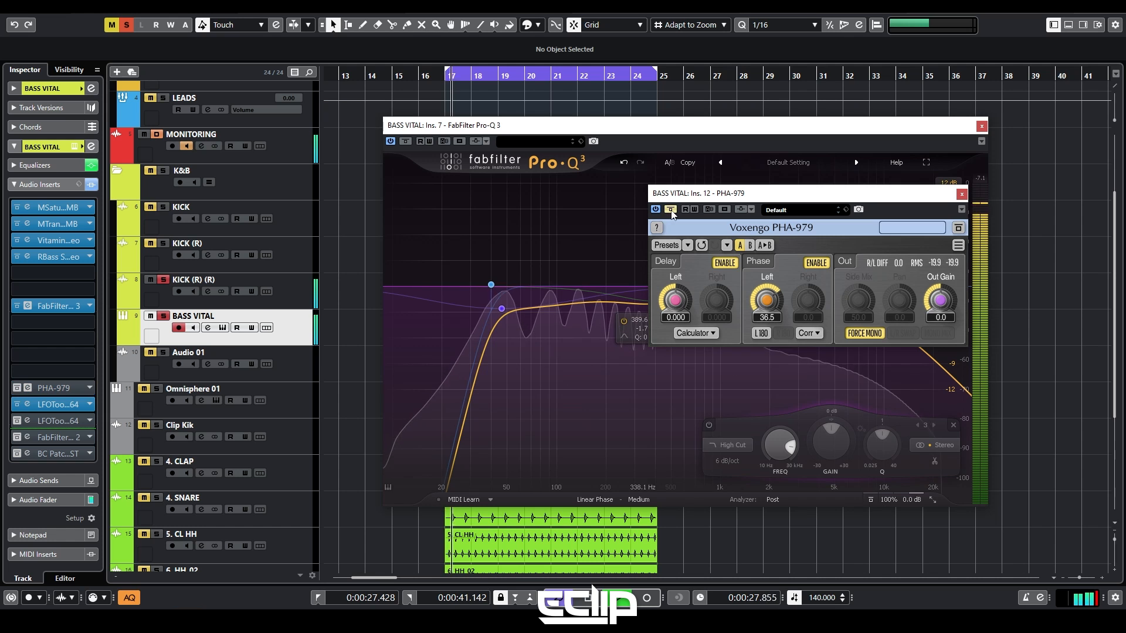
left_click(670, 211)
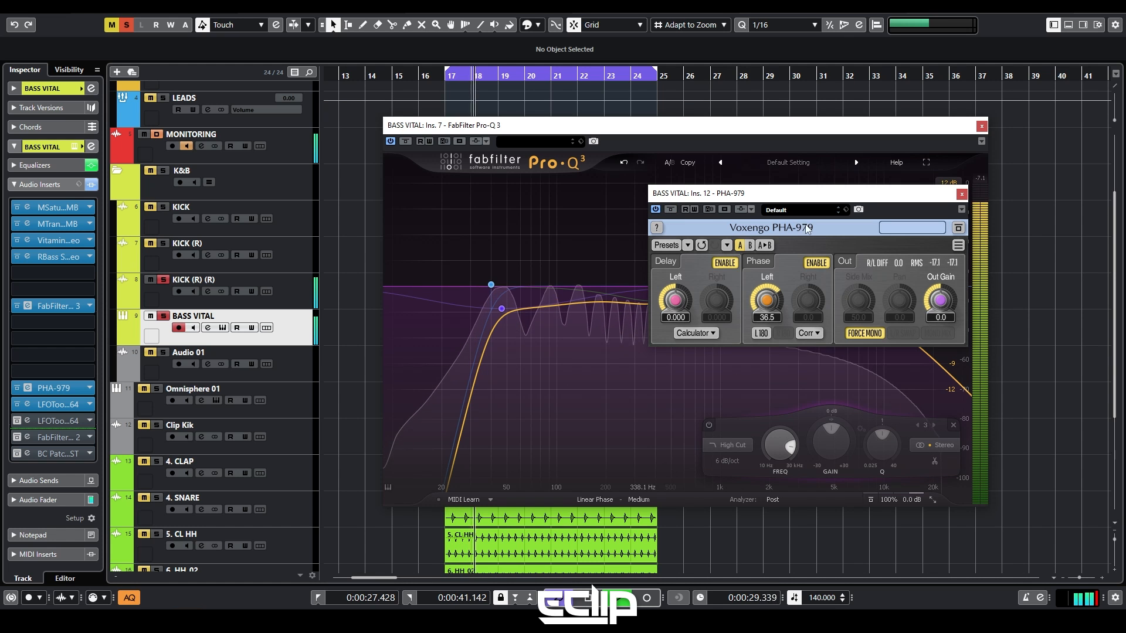
left_click(961, 194)
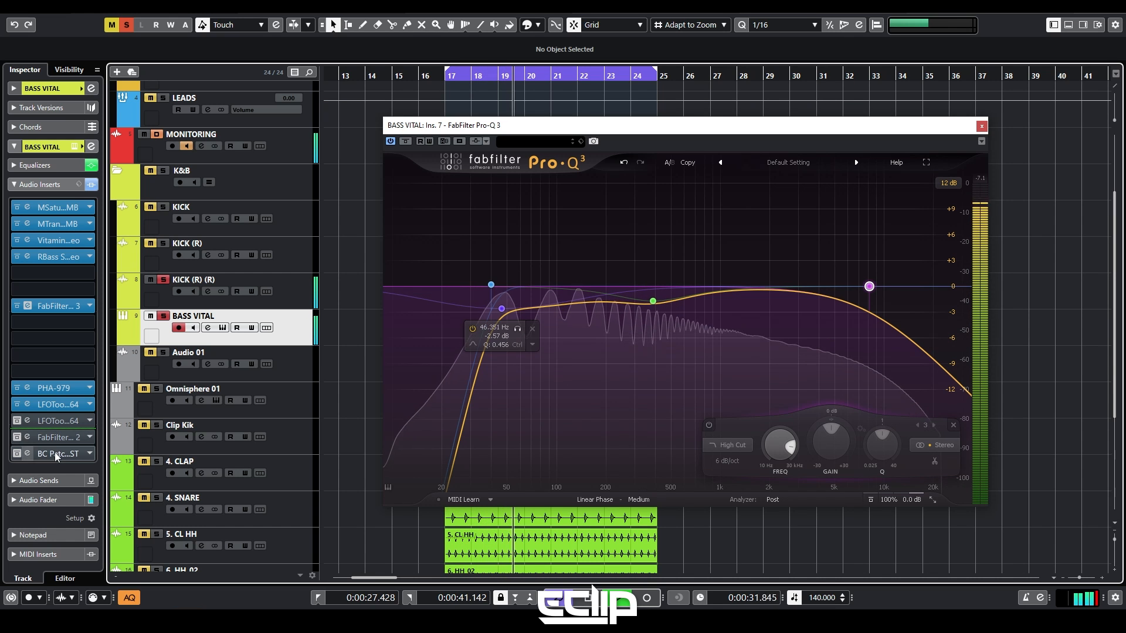
key("space")
Open and activate the second LFOTool insert and the FabFilter Pro-L 2 insert on BASS VITAL.
left_click(27, 421)
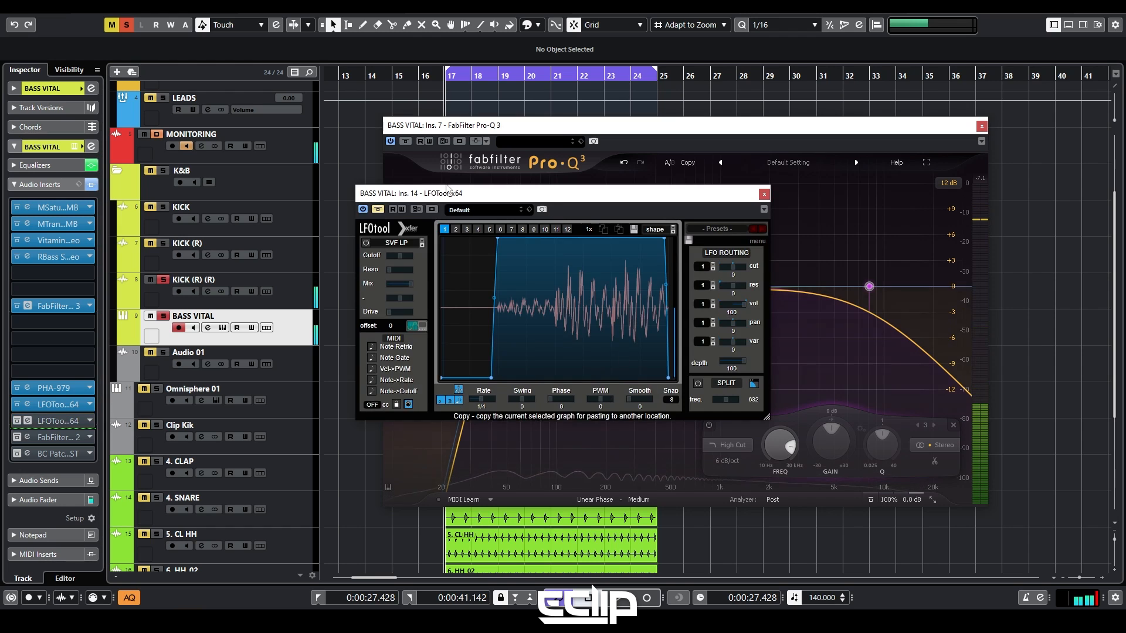
left_click(378, 210)
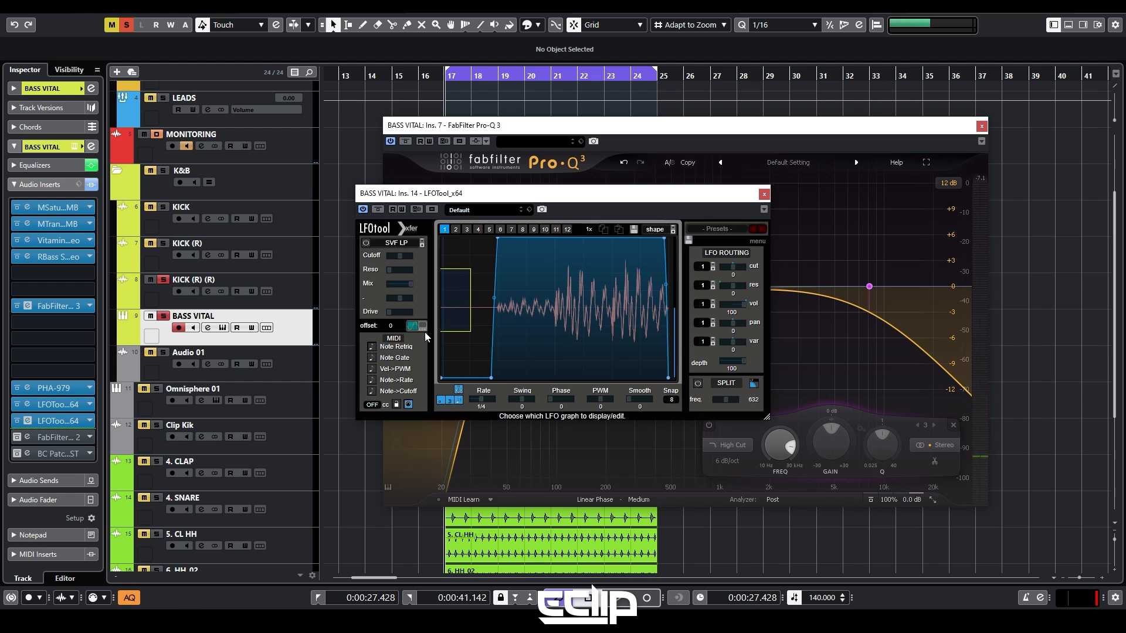
left_click(45, 441)
left_click_drag(668, 109, 579, 128)
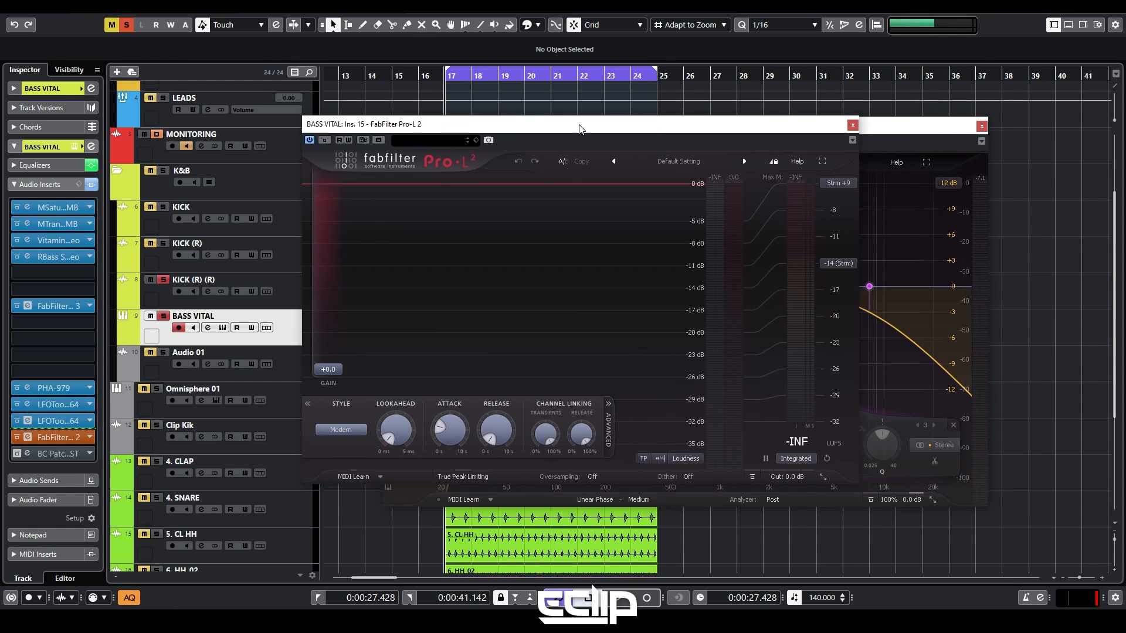
Close the Pro-Q 3 and LFOTool windows and reposition the Pro-L 2 window over the arrangement.
left_click(982, 126)
left_click_drag(751, 130, 692, 244)
left_click(764, 194)
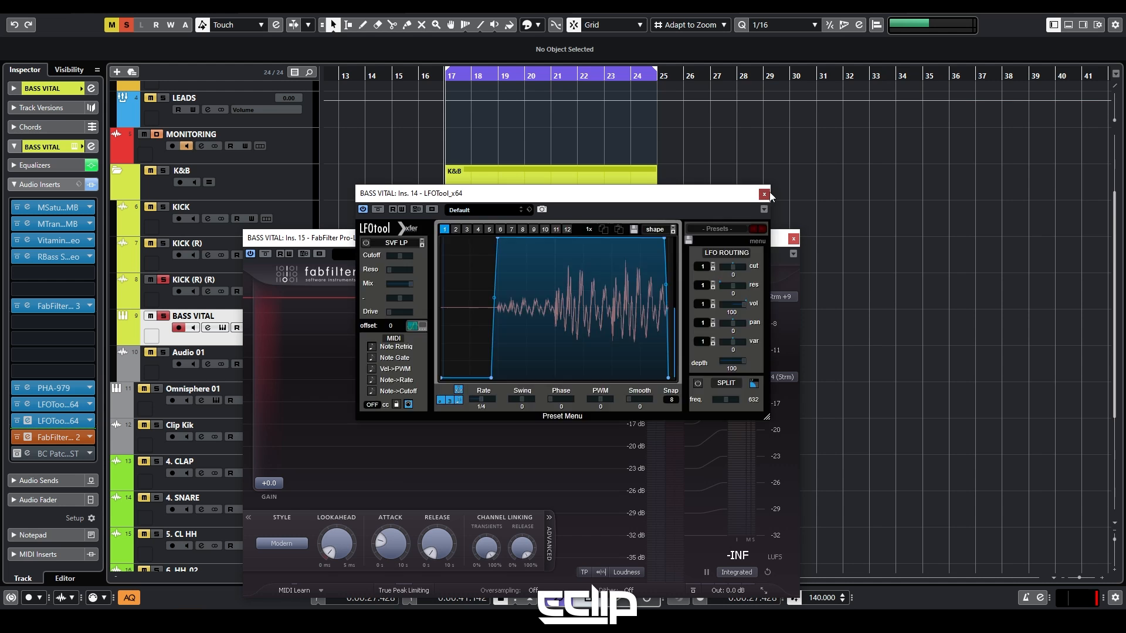
left_click(764, 194)
left_click_drag(481, 238, 555, 144)
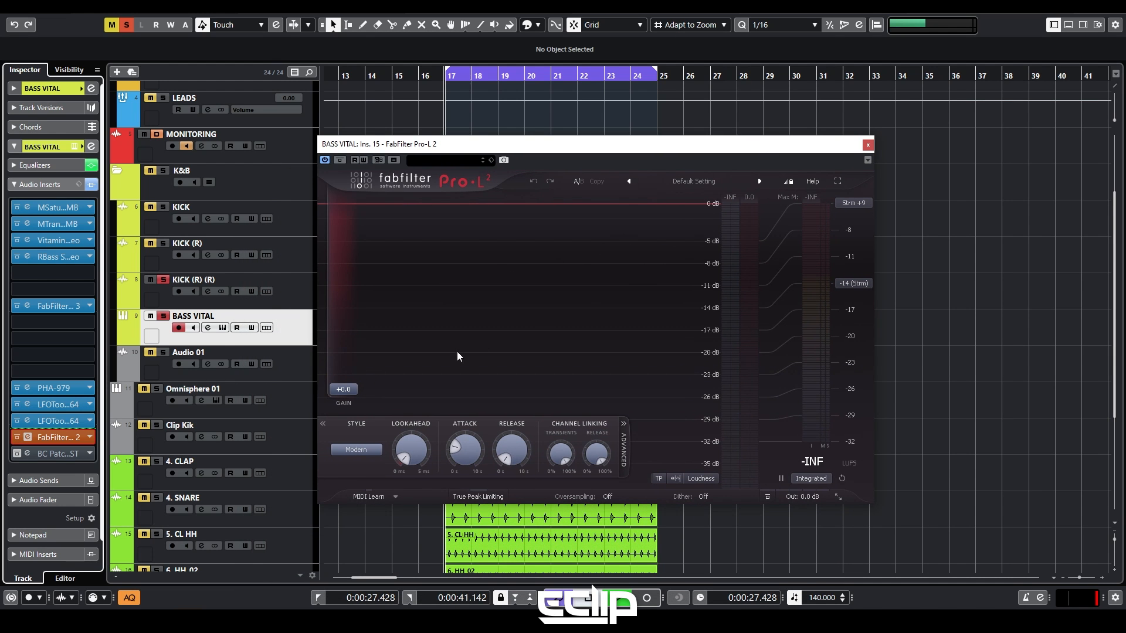
Play the kick and bass to check the Pro-L 2 limiter's metering, and close its window.
key("space")
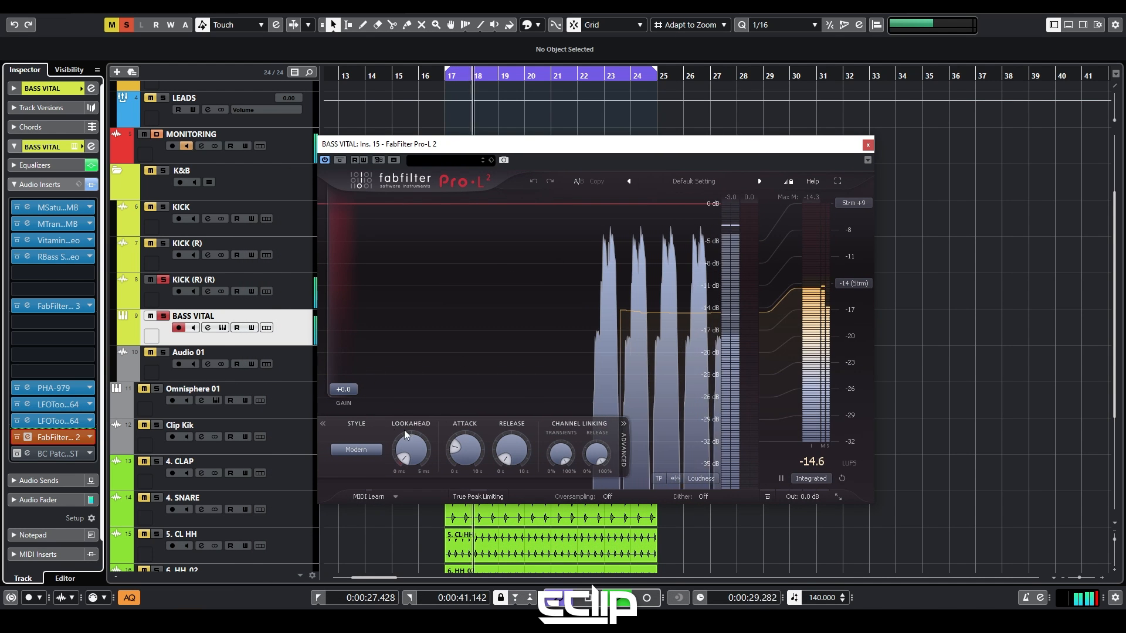
key("space")
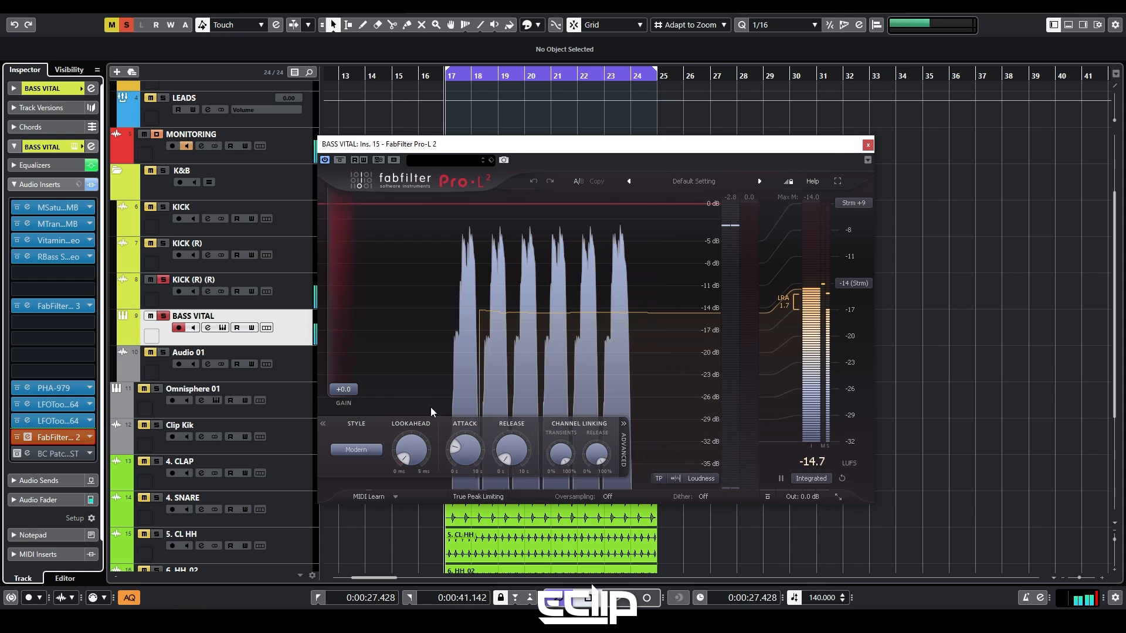
left_click(867, 145)
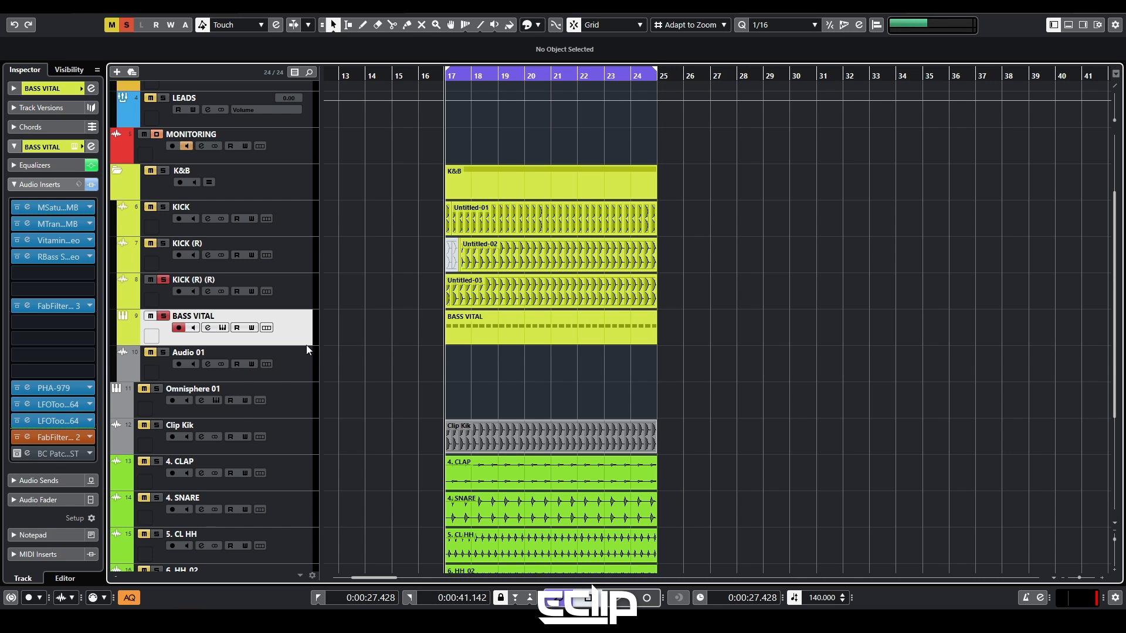
Play the full mix with the solos off and open the Vital instrument of the BASS VITAL track.
key("space")
scroll(393, 311, "down", 5)
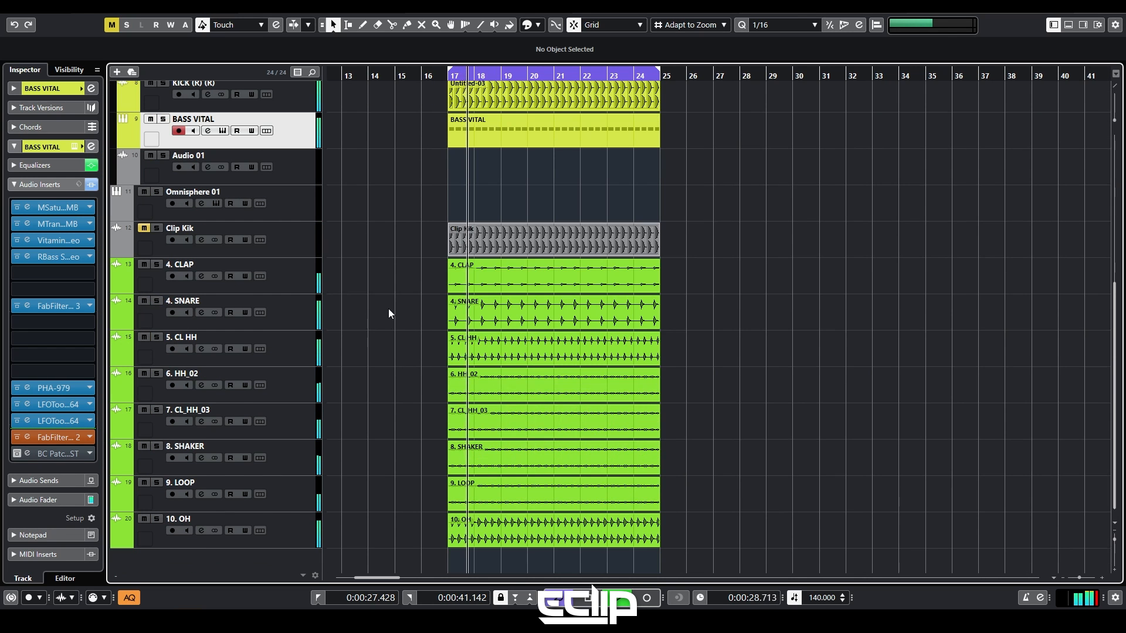
scroll(373, 328, "up", 2, "ctrl")
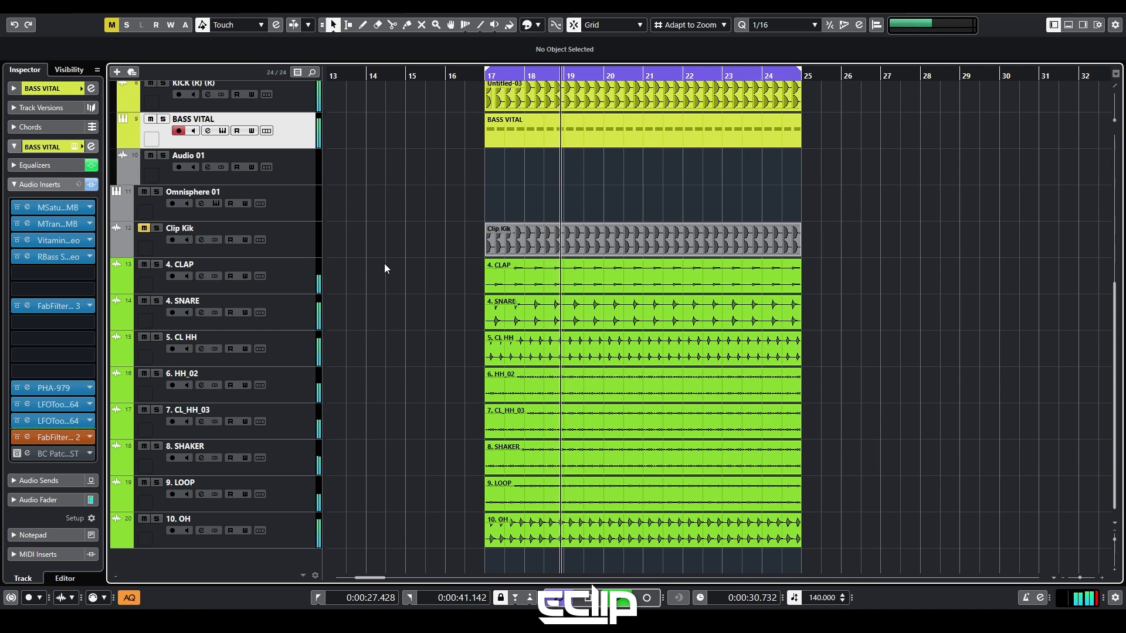
key("e")
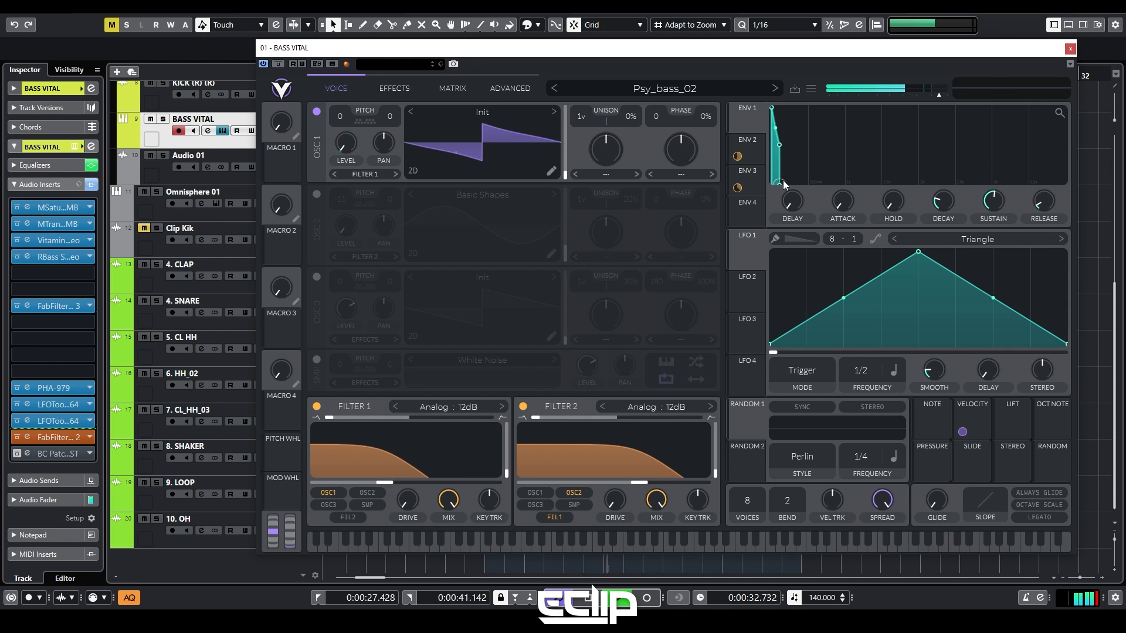
Set the decay of Vital's envelope 2 to about 0.116 seconds and stop playback.
left_click(752, 153)
left_click_drag(945, 204, 947, 202)
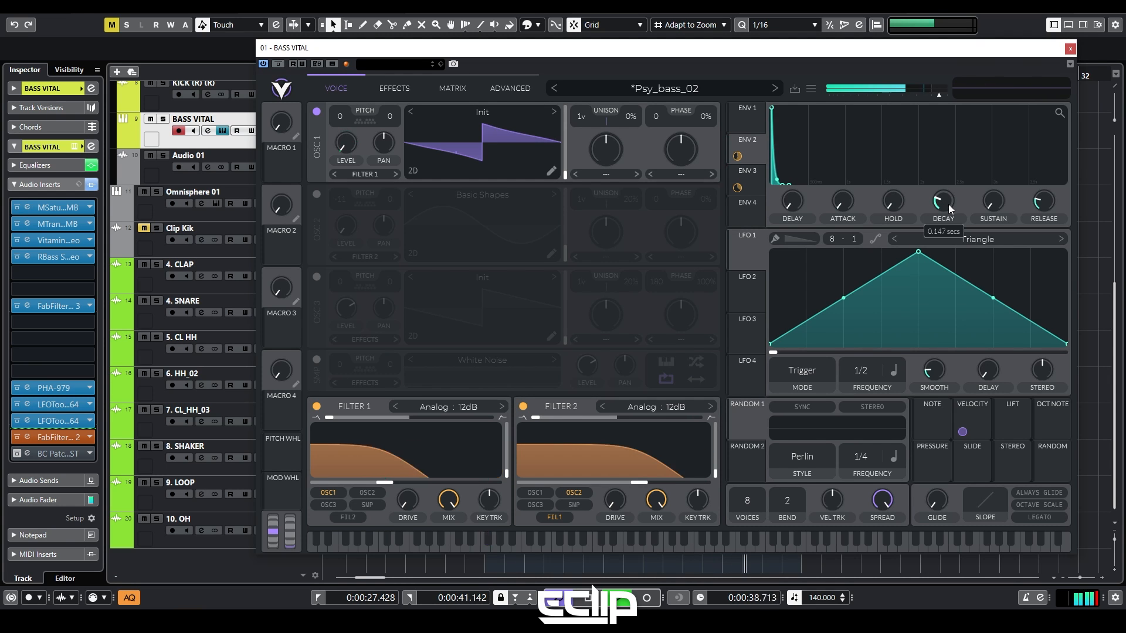
key("space")
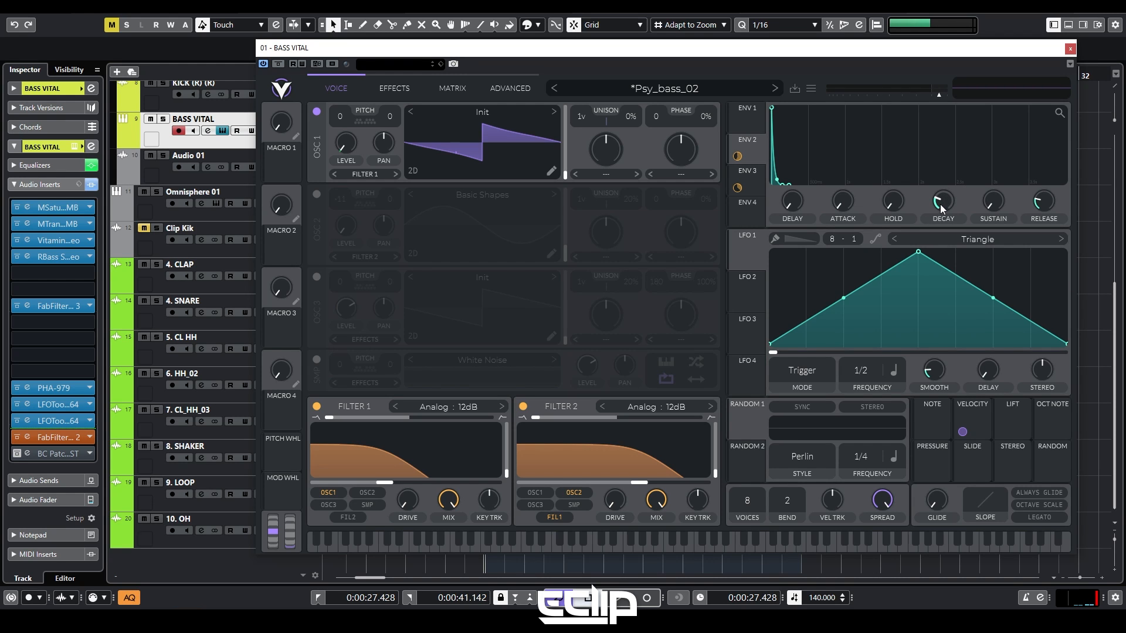
mouse_move(945, 203)
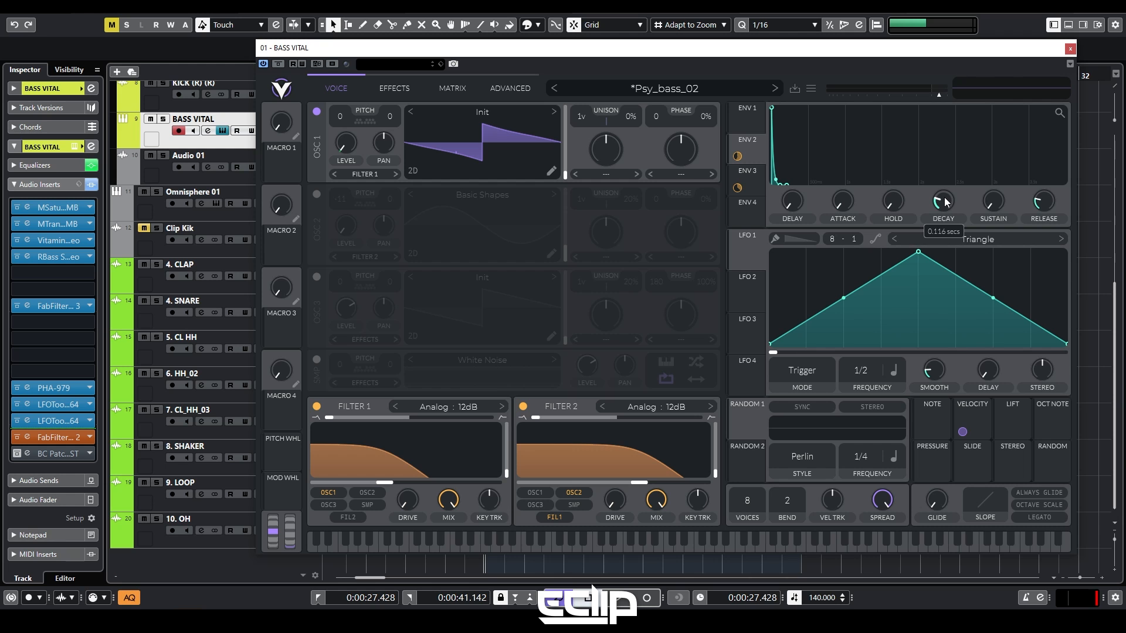
Audition the soloed kick and bass and slightly raise the midpoint of envelope 2's decay curve.
key("space")
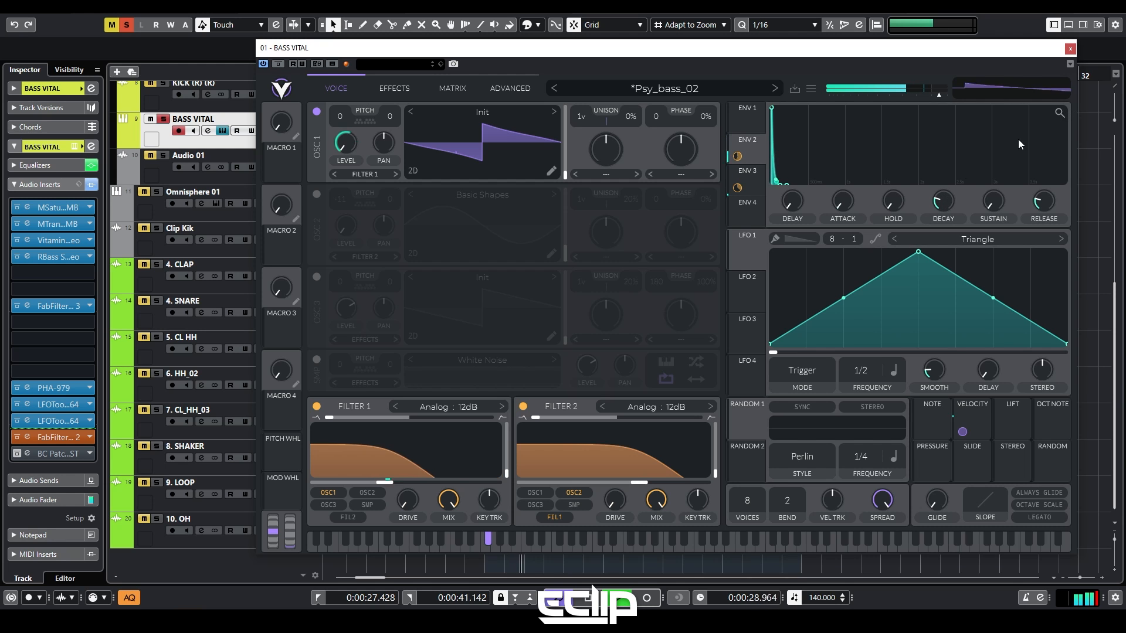
left_click_drag(1059, 113, 1059, 154)
key("space")
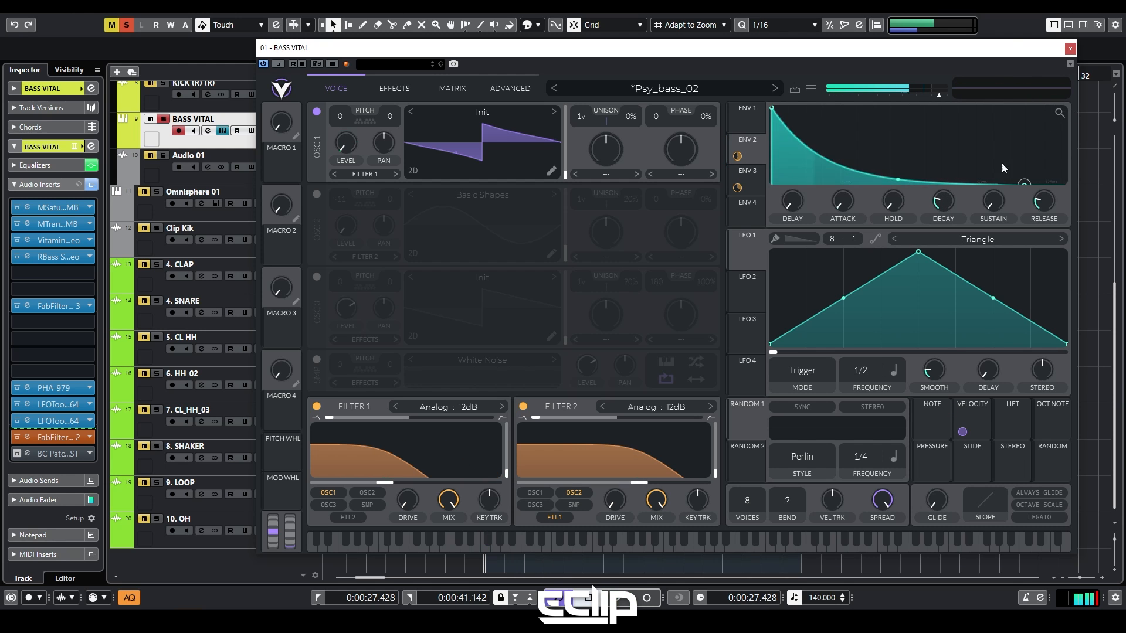
left_click_drag(898, 180, 900, 167)
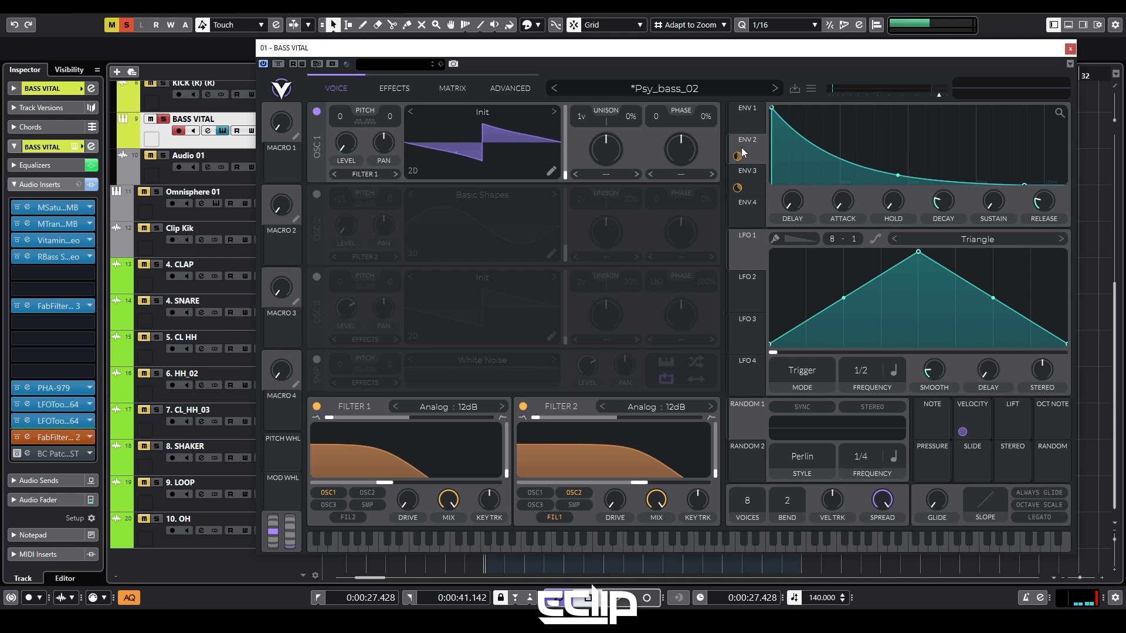
Fine-tune envelope 2's decay curvature during playback and check it in the full mix with the solos off.
key("space")
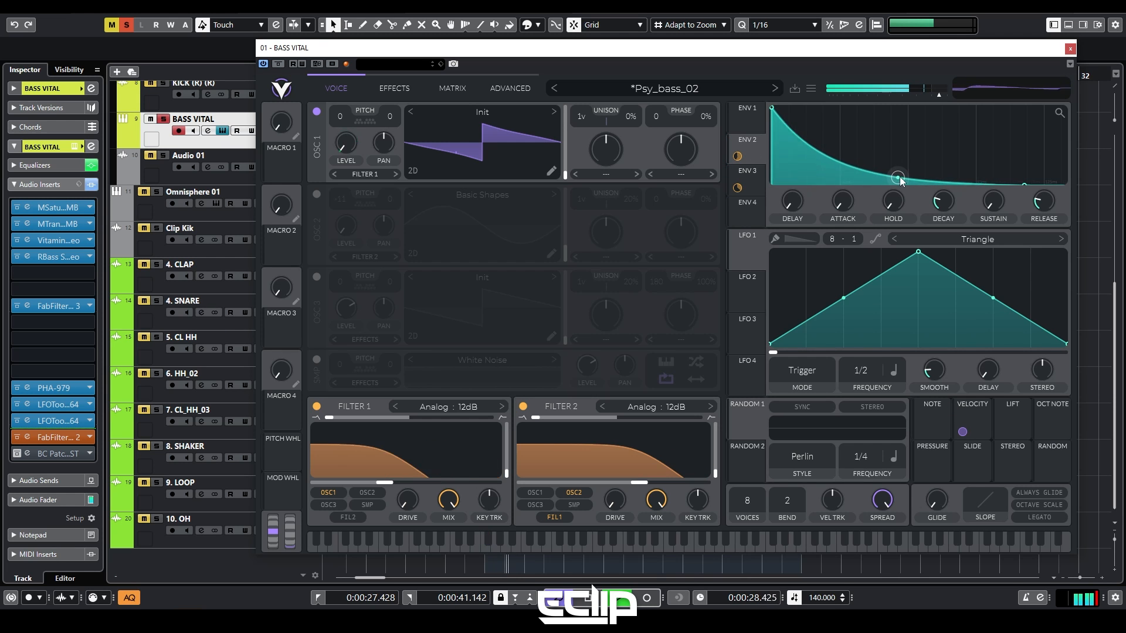
left_click_drag(900, 181, 901, 176)
key("s")
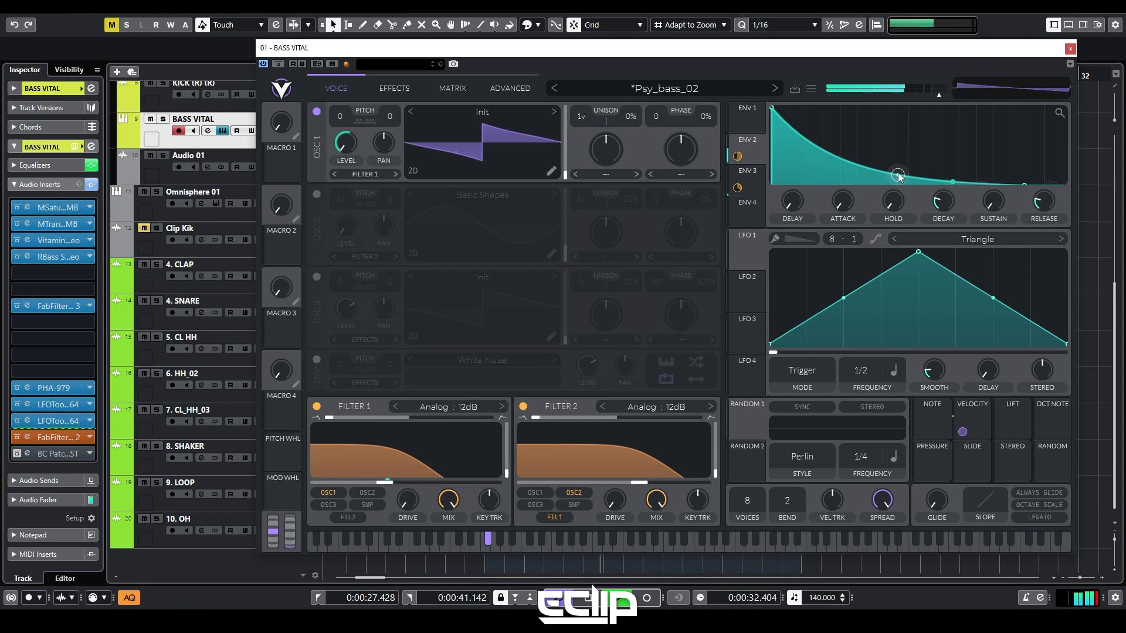
key("space")
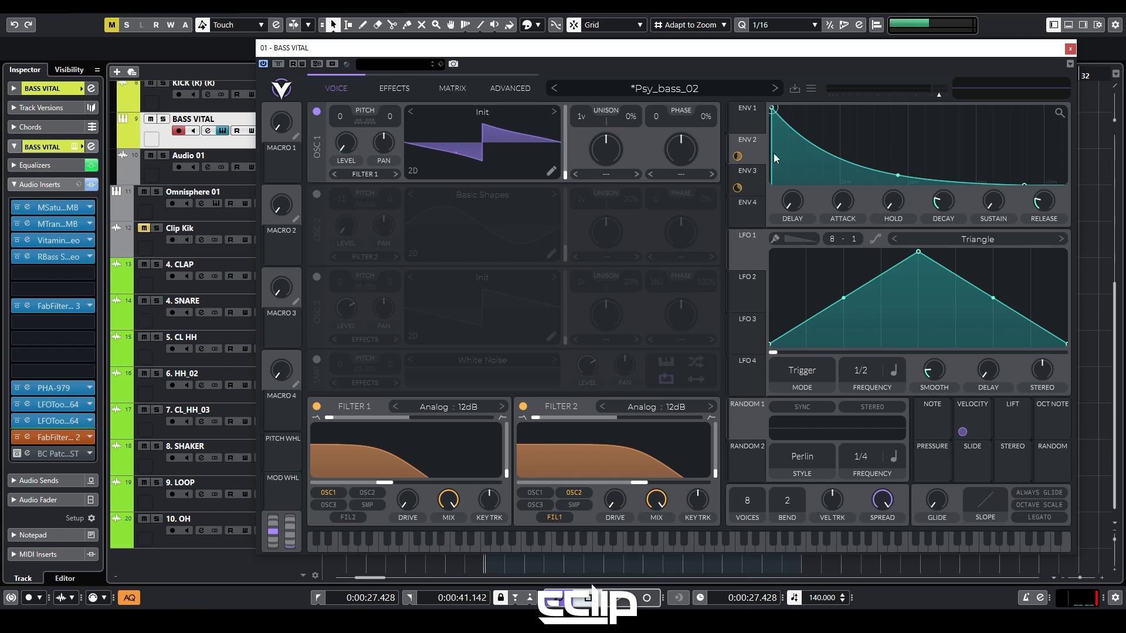
Switch to envelope 1 in Vital and lower its sustain to 0.185.
left_click_drag(751, 121, 932, 195)
left_click_drag(1060, 114, 1060, 70)
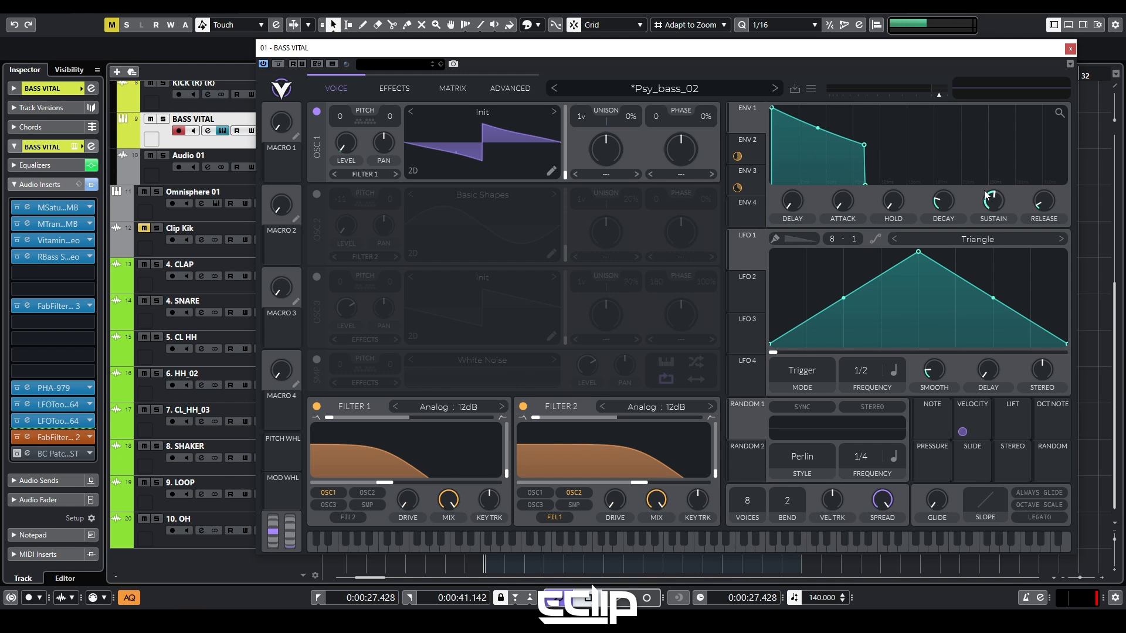
left_click_drag(991, 207, 997, 247)
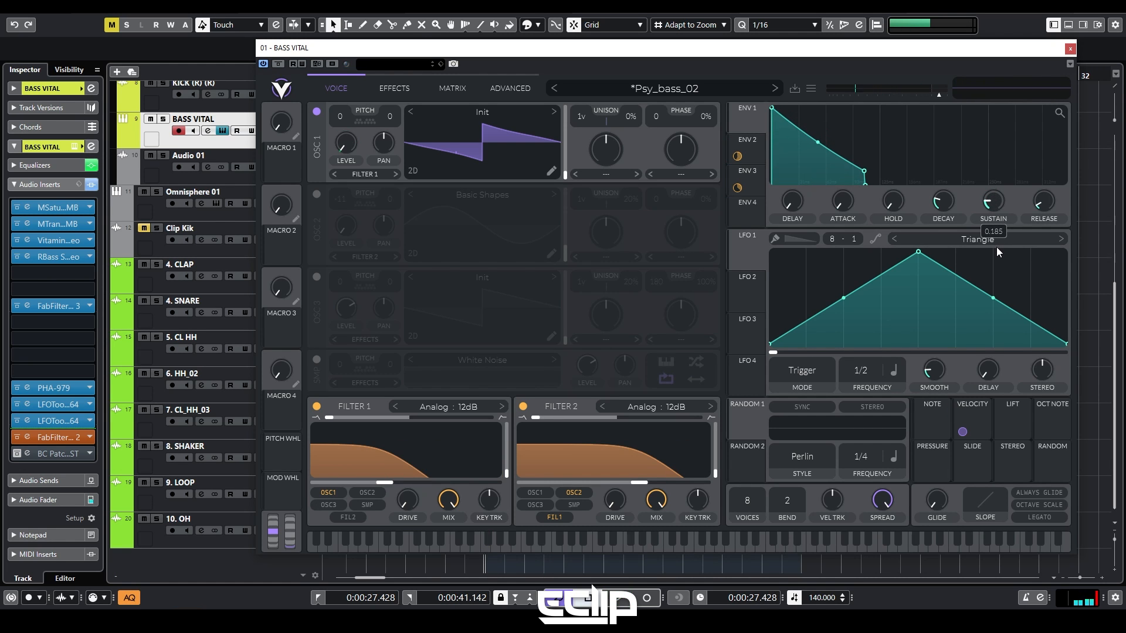
Audition the bass in the mix while reshaping envelope 1's decay curve and raising its sustain to 0.490, and stop playback.
key("space")
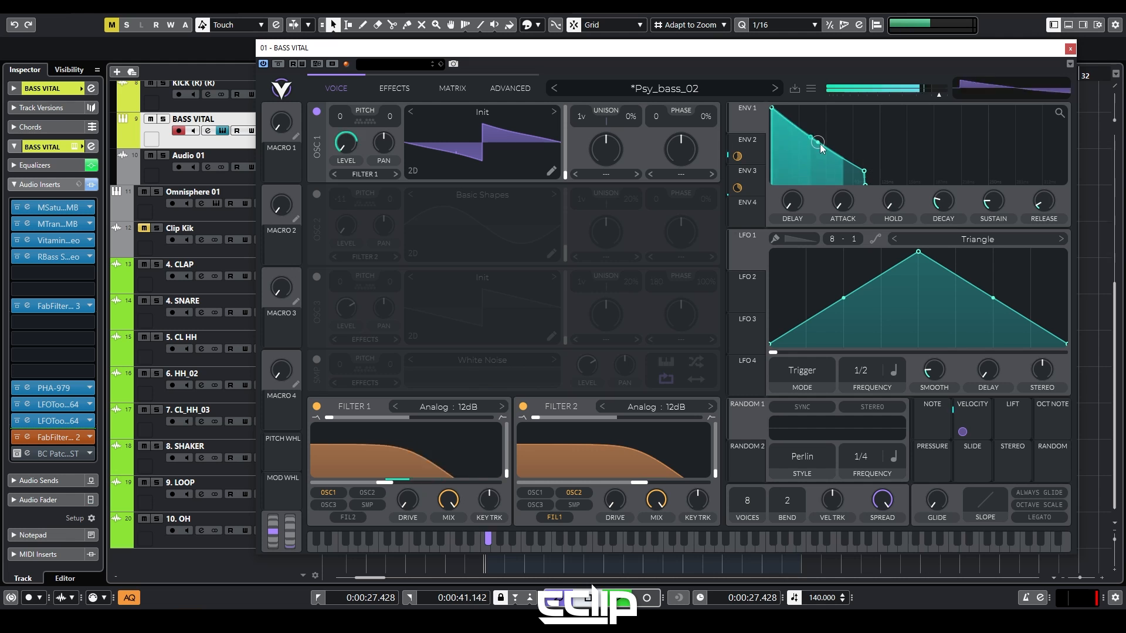
left_click_drag(820, 145, 826, 129)
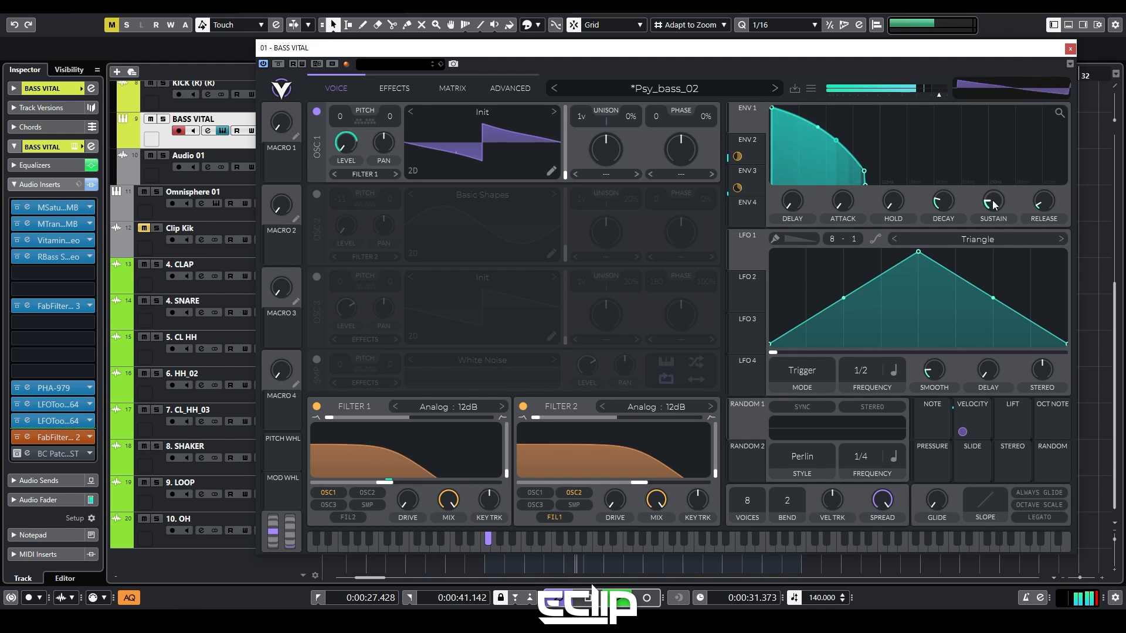
mouse_move(992, 202)
left_mouse_down()
mouse_move(991, 214)
mouse_move(992, 190)
left_mouse_up()
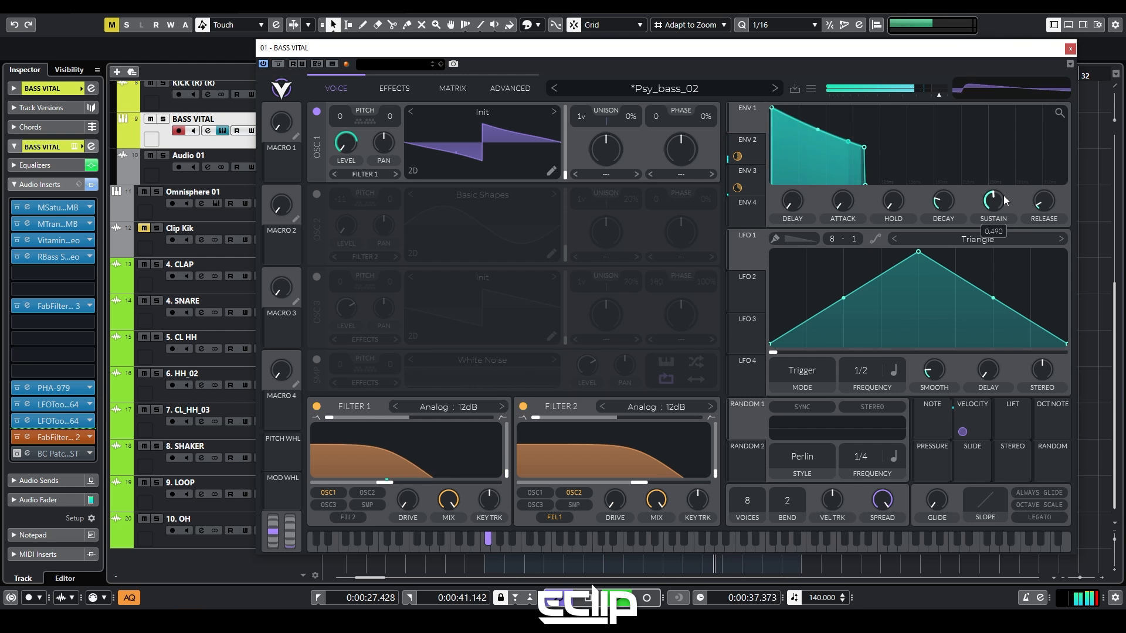
key("space")
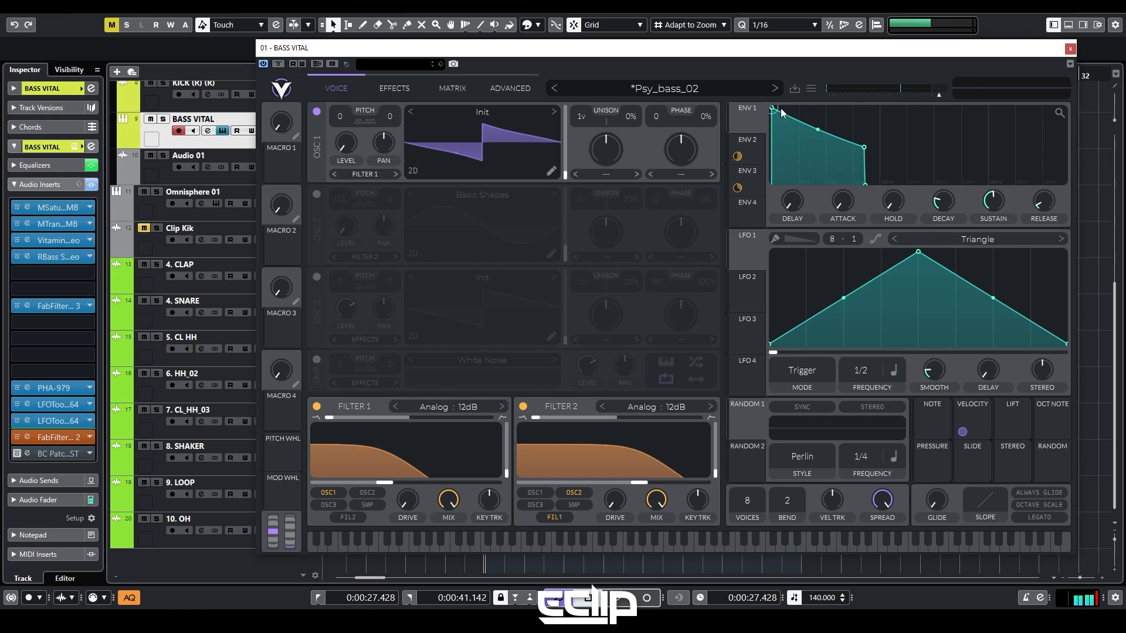